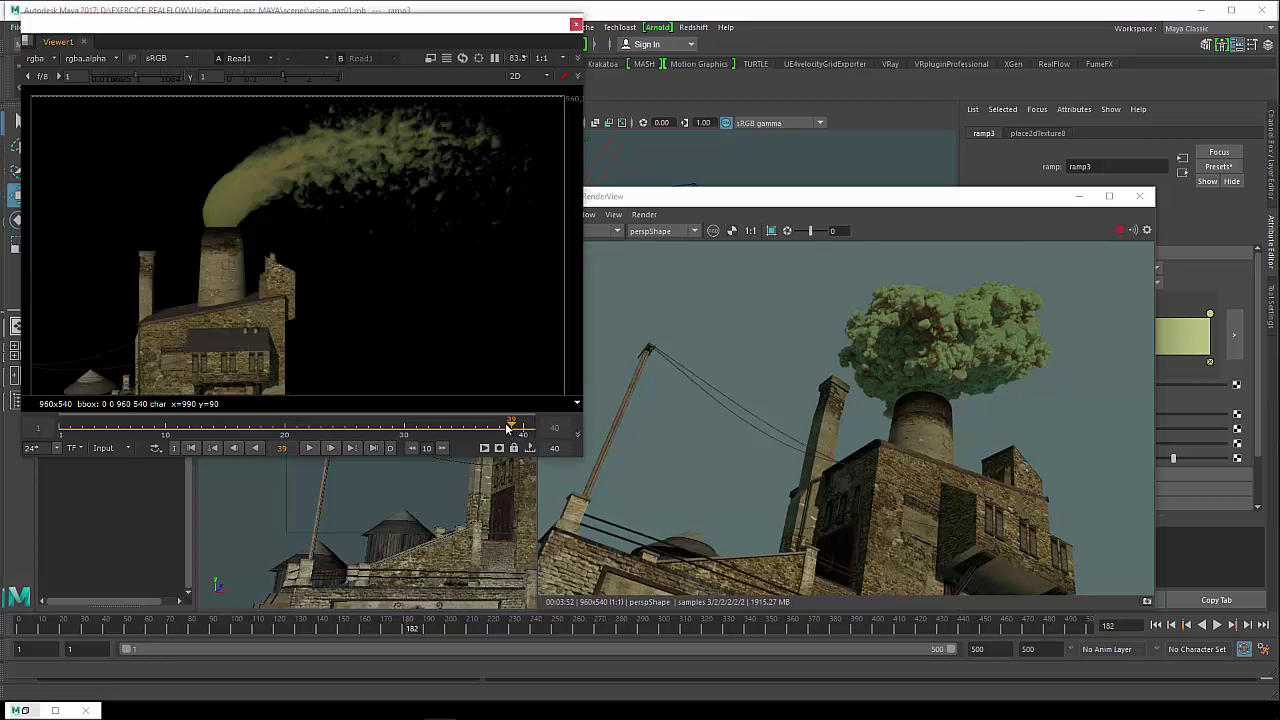
Scrub the Nuke smoke render back to frame 33, then bring Maya's Arnold render forward
mouse_move(512, 428)
mouse_down()
mouse_move(444, 432)
mouse_move(523, 440)
mouse_move(447, 415)
mouse_up()
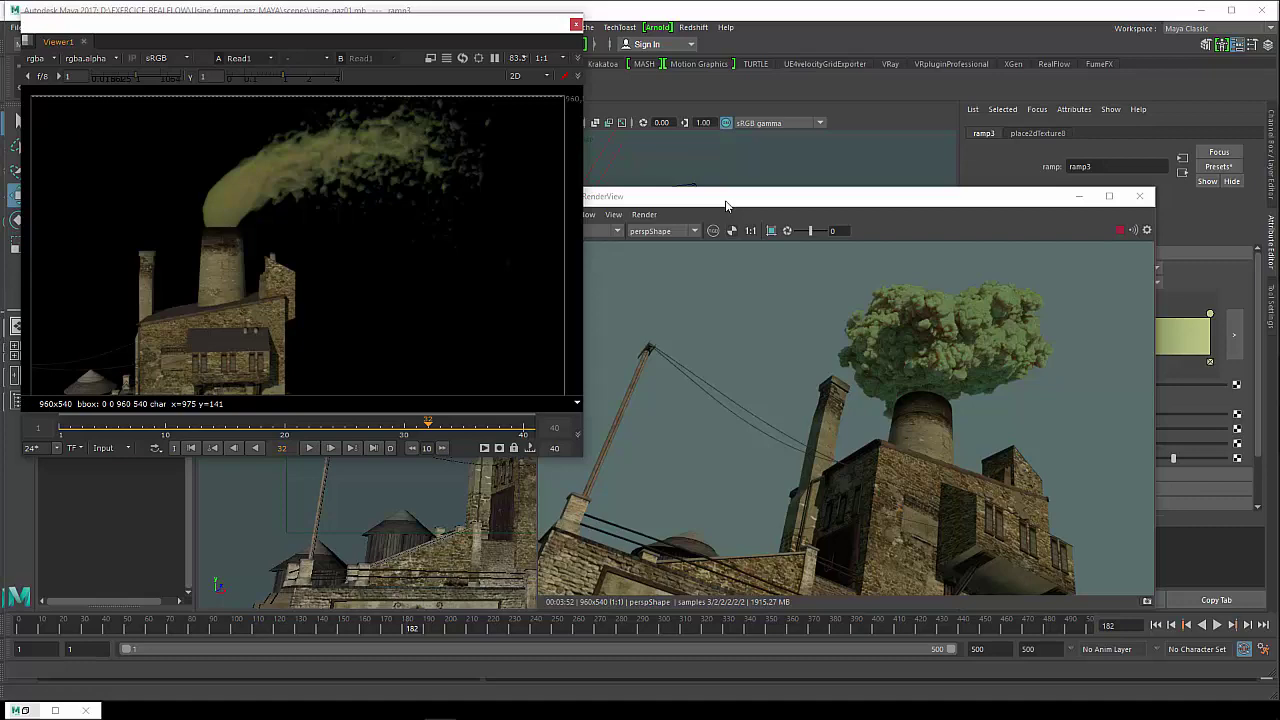
mouse_move(726, 205)
mouse_down()
mouse_move(515, 172)
mouse_move(497, 156)
mouse_up()
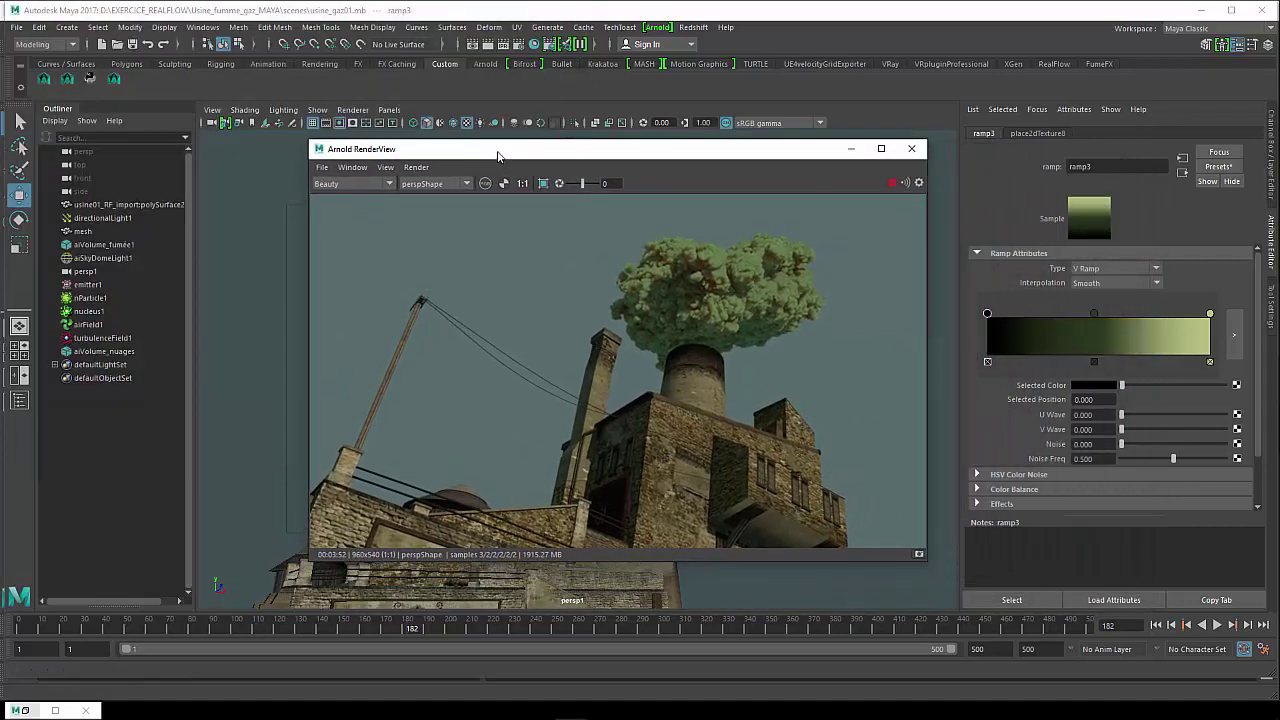
Move the Arnold RenderView window aside to reveal the factory scene and smoke volume box
drag(497, 156, 508, 152)
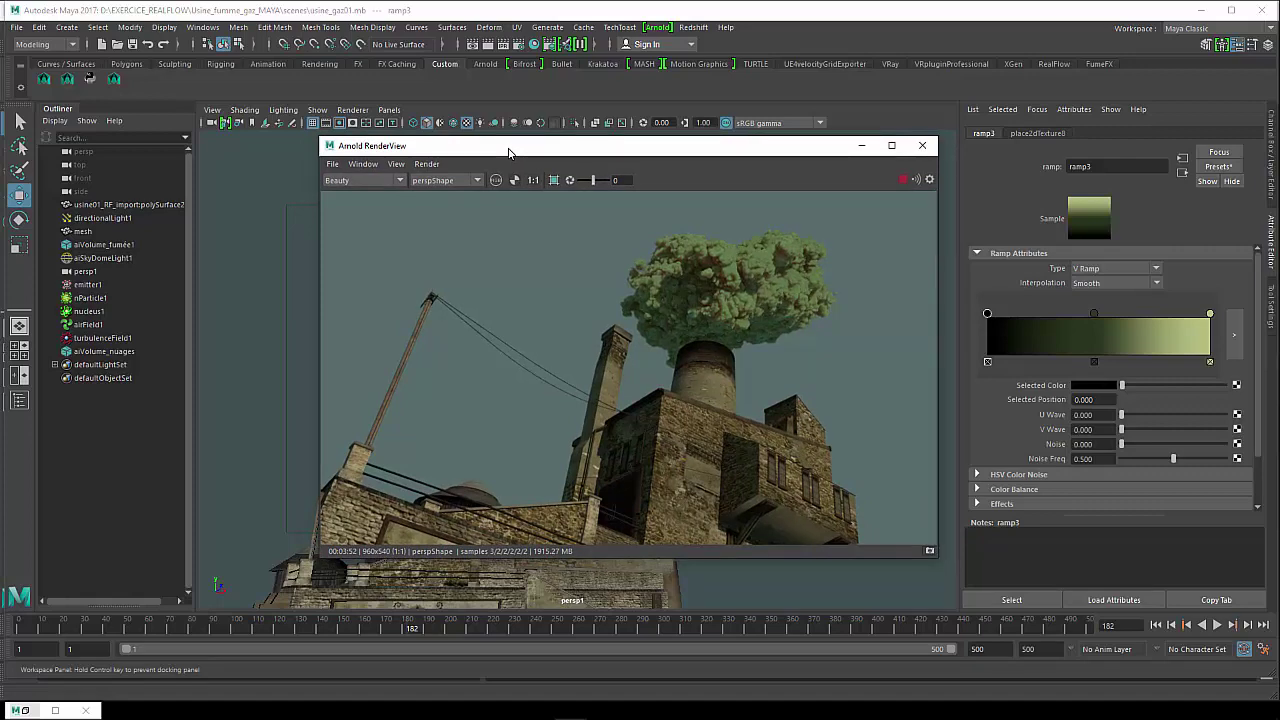
drag(508, 152, 1160, 140)
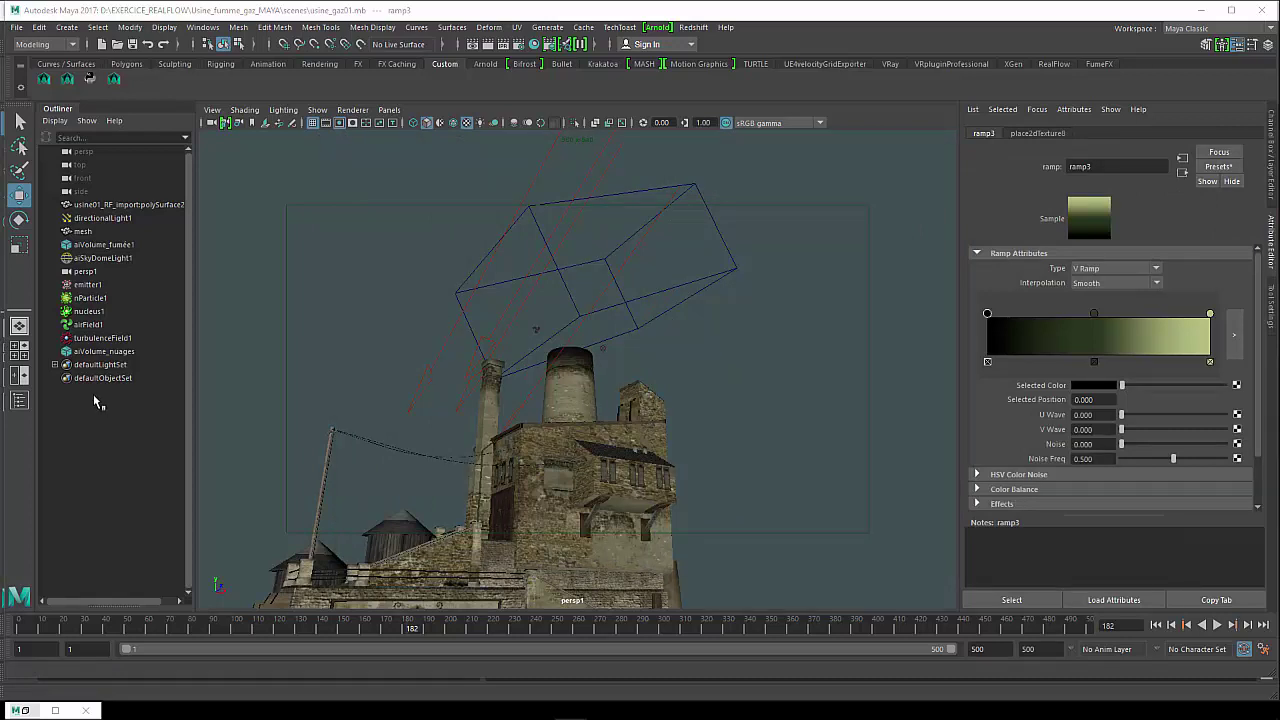
Select aiVolume_nuages in the Outliner and show its aiVolume_nuagesShape volume attributes
click(658, 27)
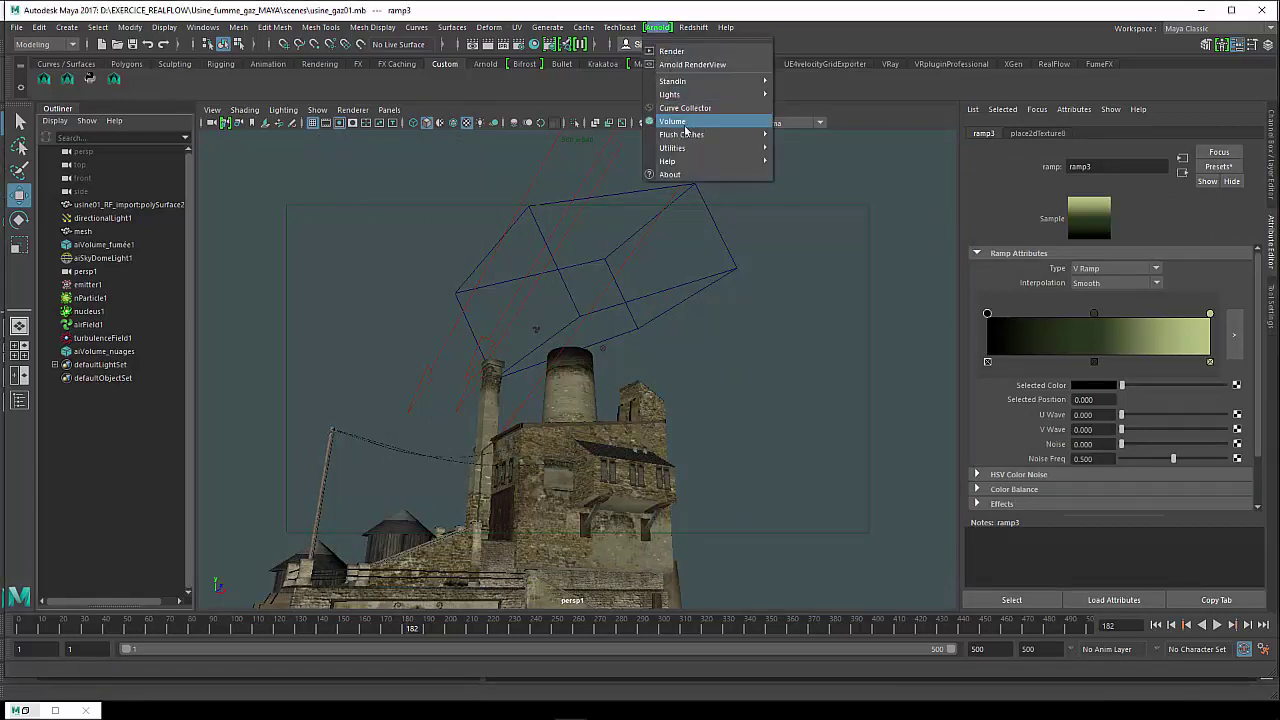
click(98, 352)
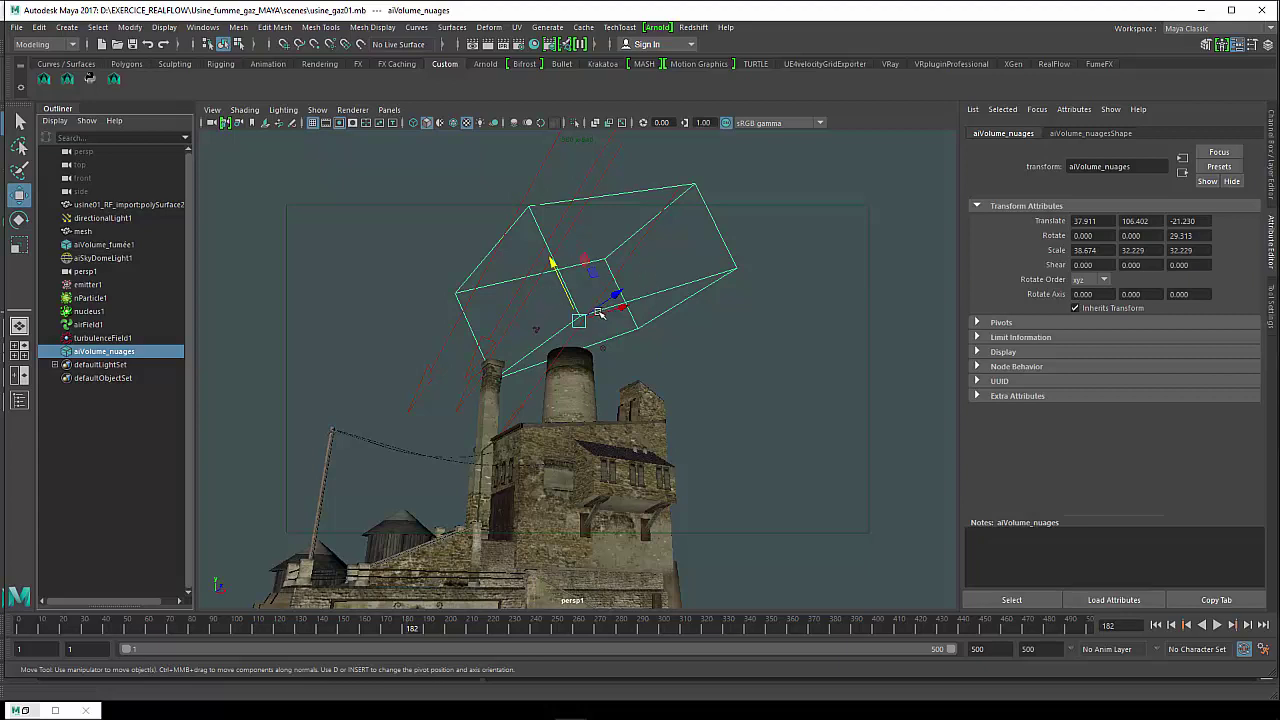
click(1100, 133)
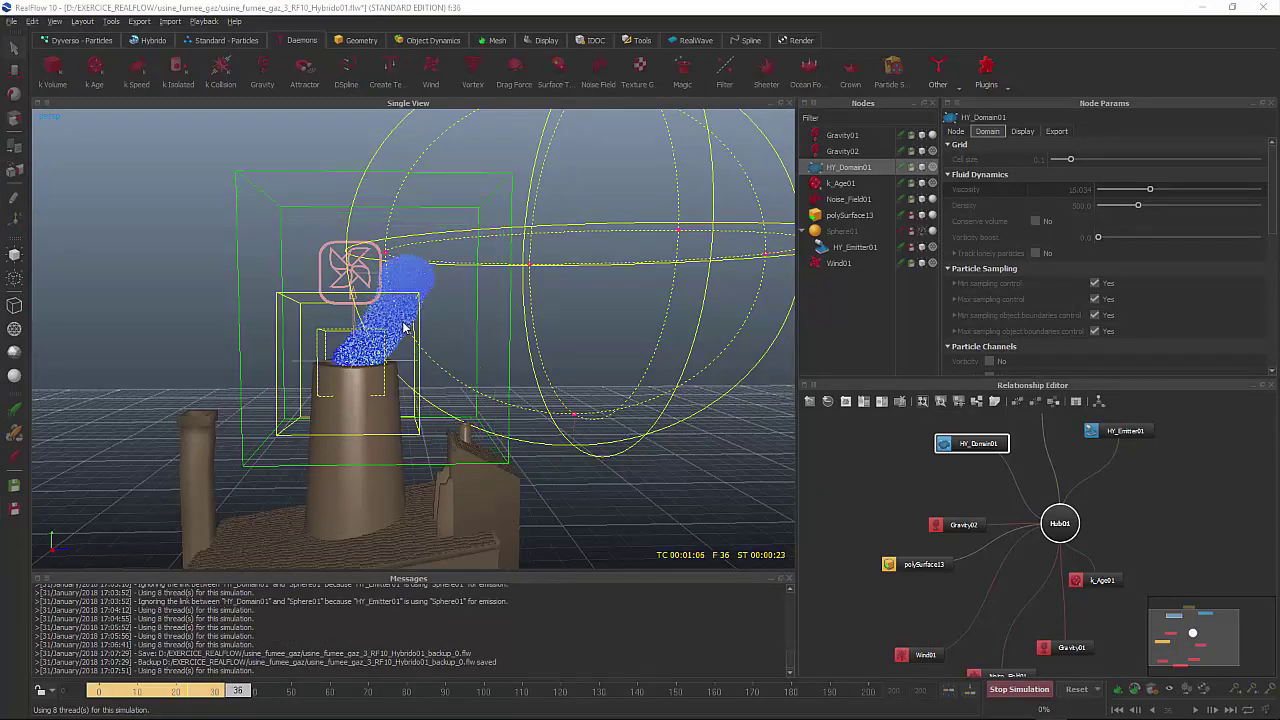
Stop the smoke simulation at frame 40 and show HY_Domain01's Export settings with OpenVDB fields enabled
click(1016, 689)
scroll(402, 292, up, 3)
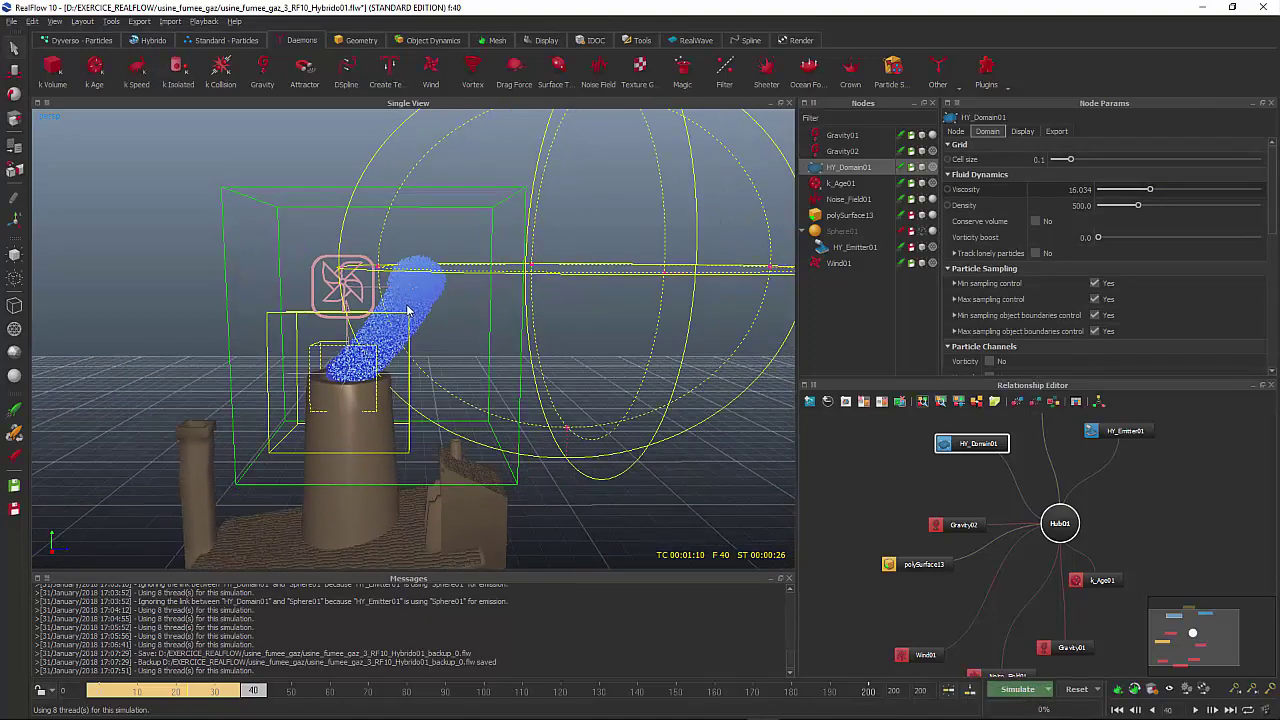
scroll(410, 310, up, 2)
scroll(404, 327, up, 2)
alt+middle_drag(404, 327, 423, 320)
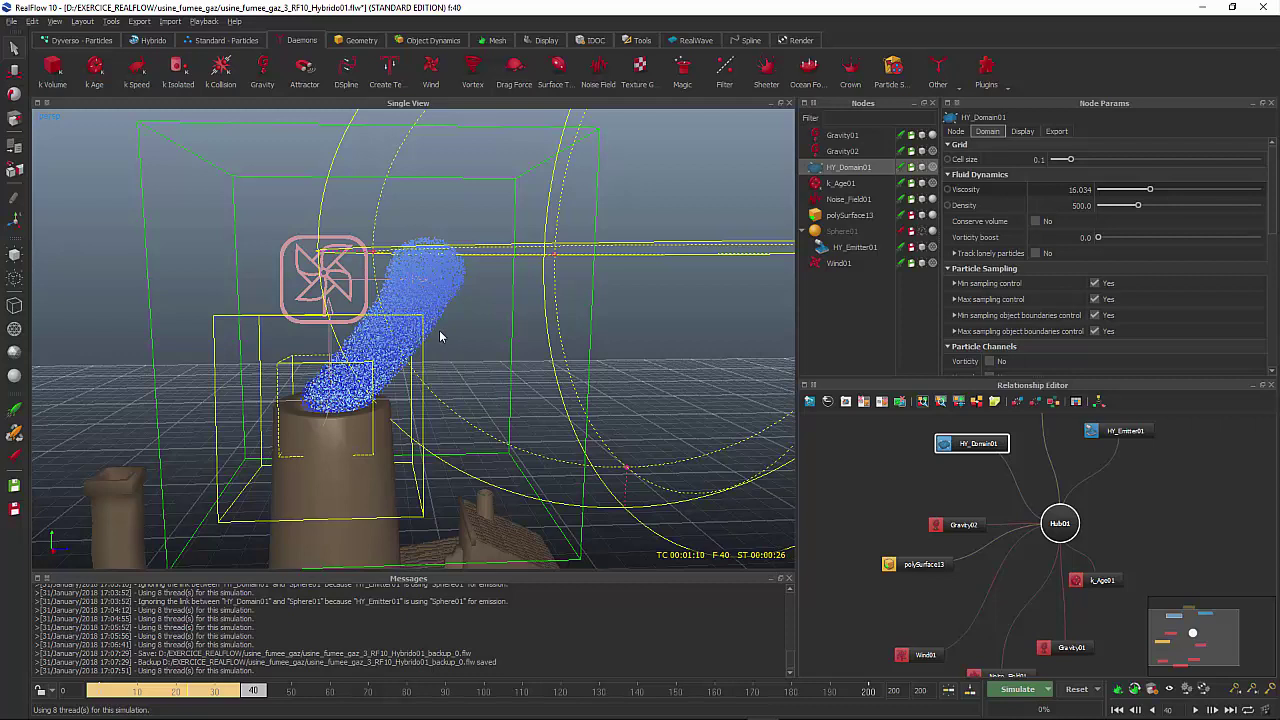
click(1052, 132)
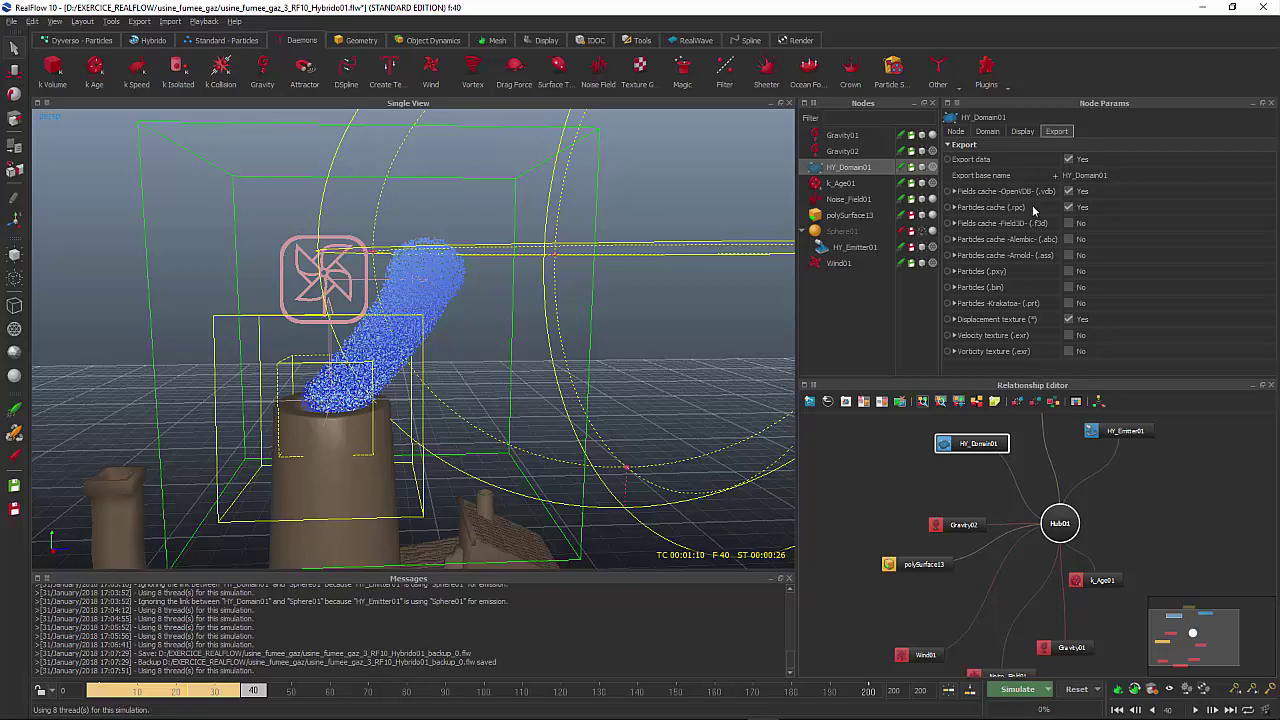
Expand the OpenVDB fields cache and its check options, showing the $(SCENEDIR)/fields/vdb path
click(954, 191)
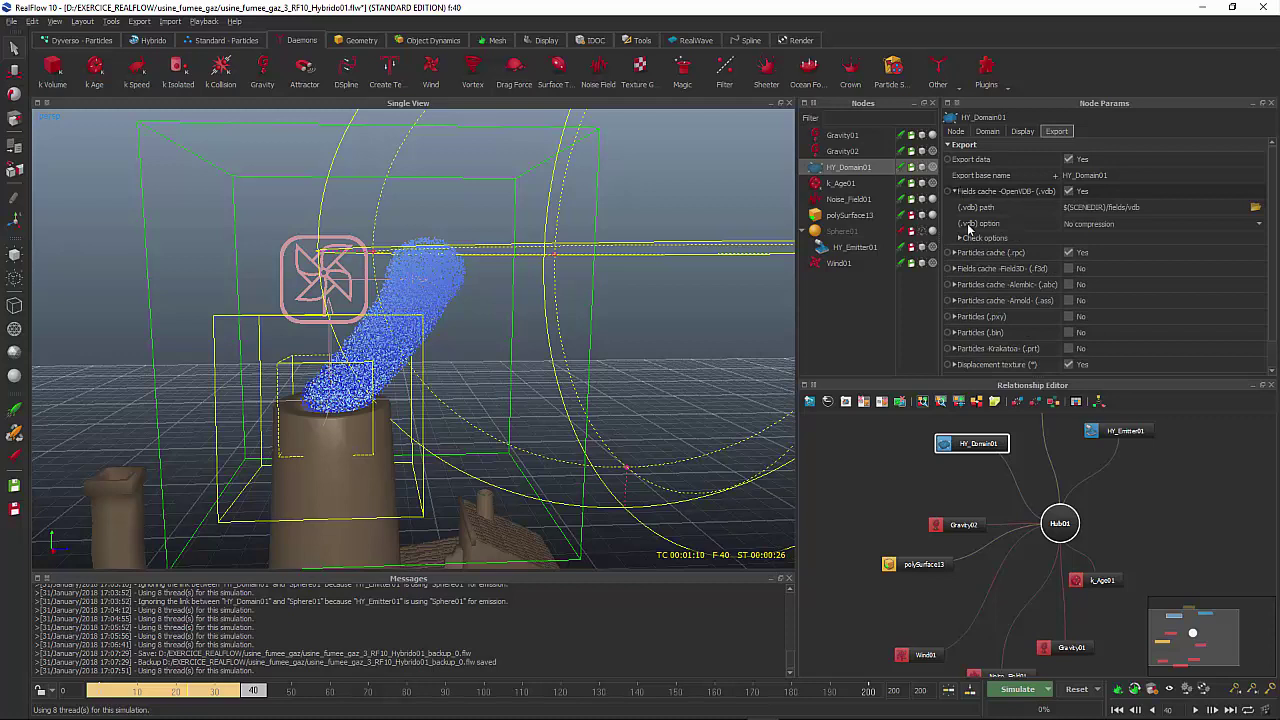
click(960, 237)
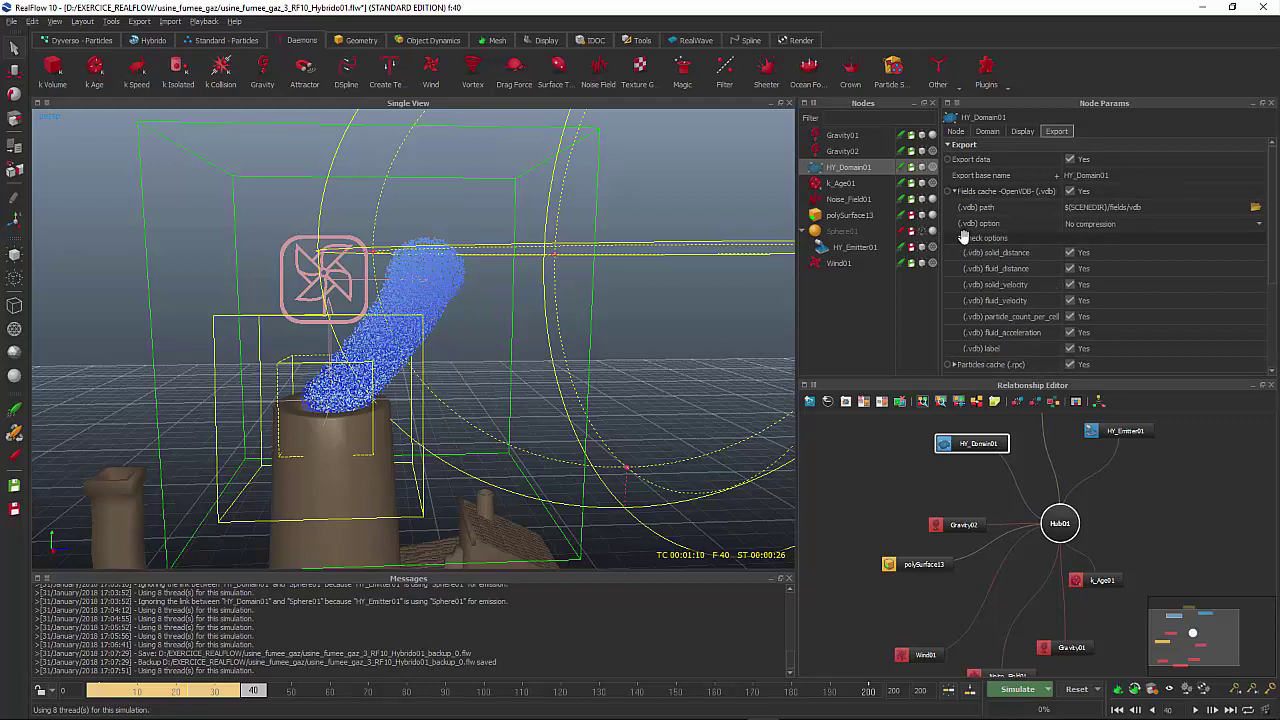
scroll(1051, 305, down, 2)
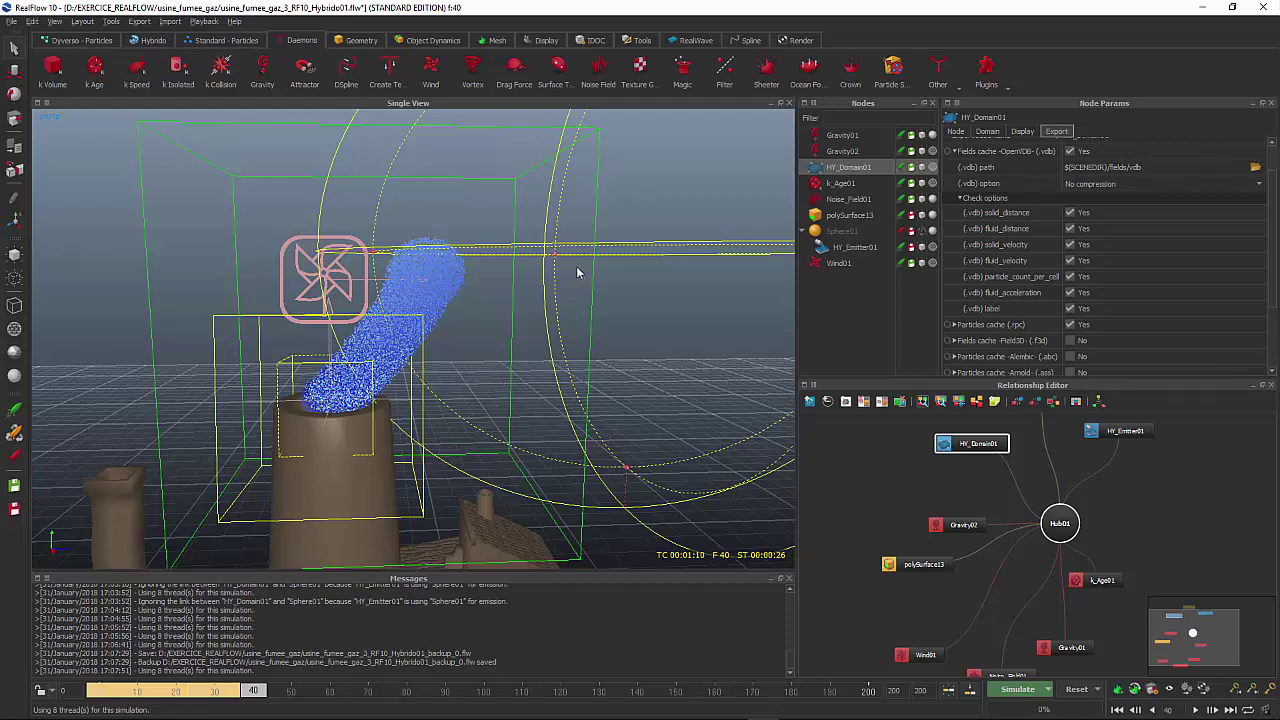
Return to Maya and bring the soup-dev.com Tools page over it, showing the SOuP and OVDB entries
key(alt+Tab)
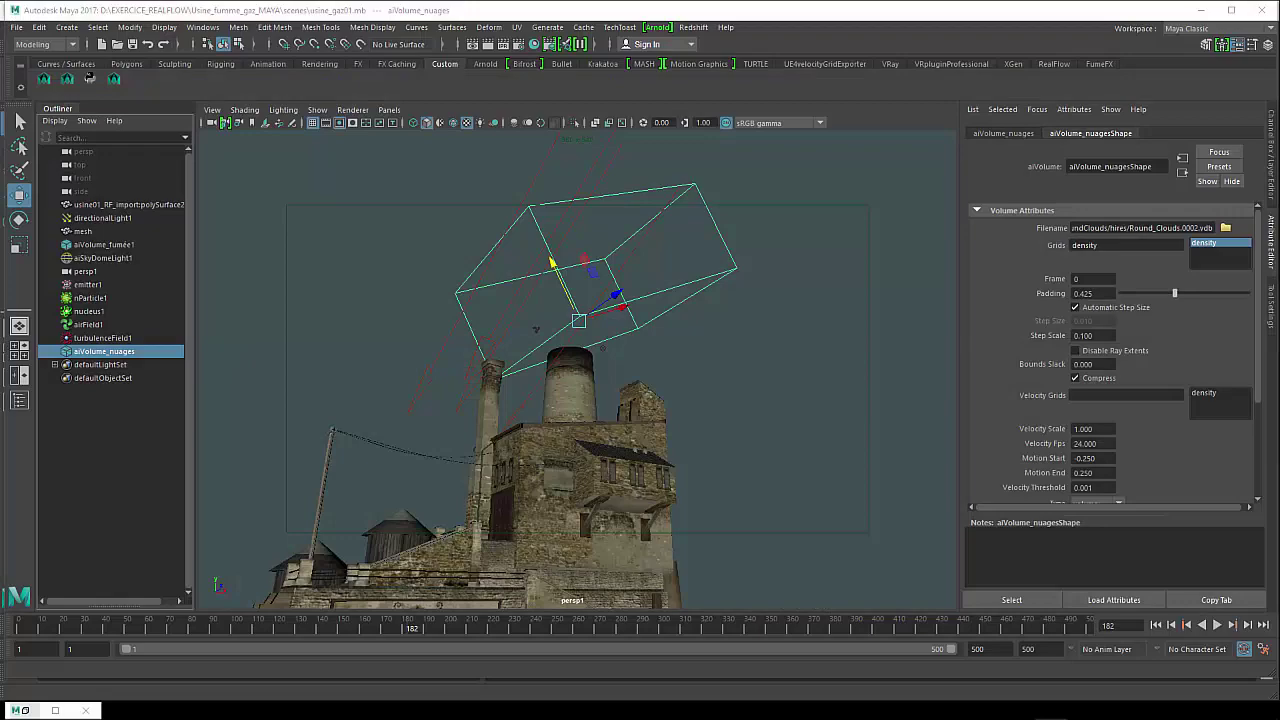
drag(1279, 115, 415, 110)
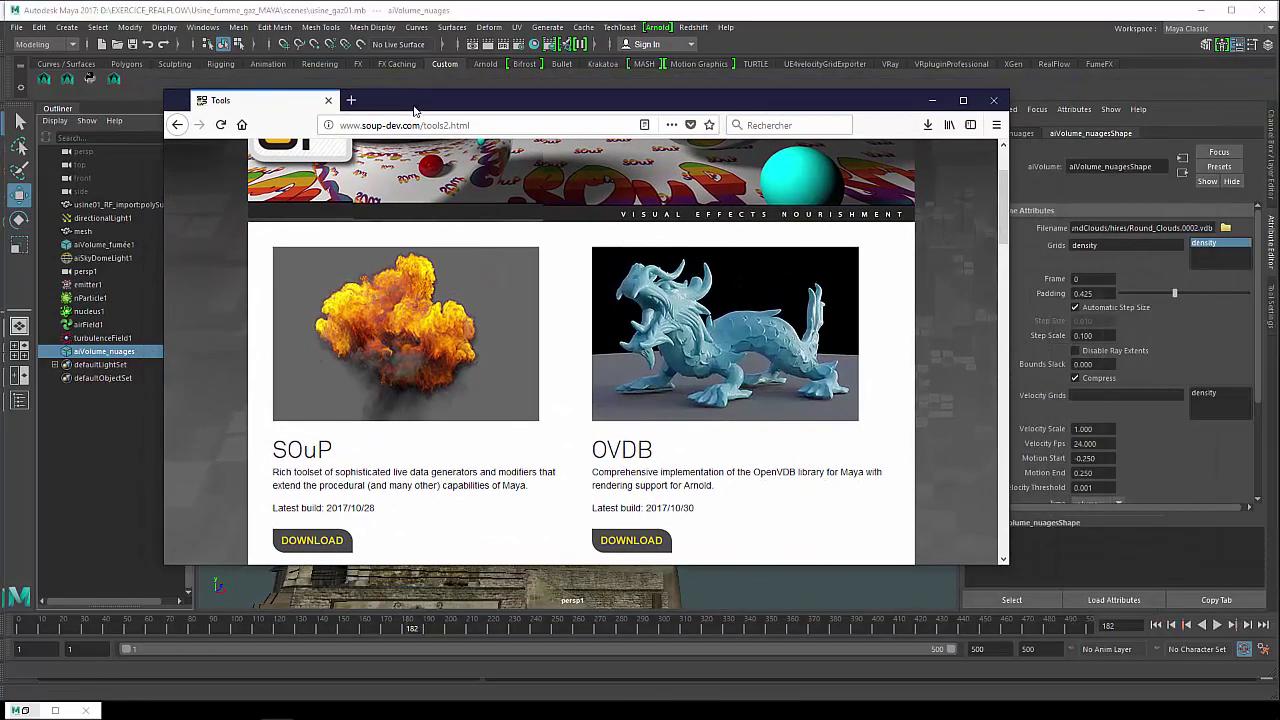
scroll(570, 285, up, 2)
scroll(568, 283, down, 4)
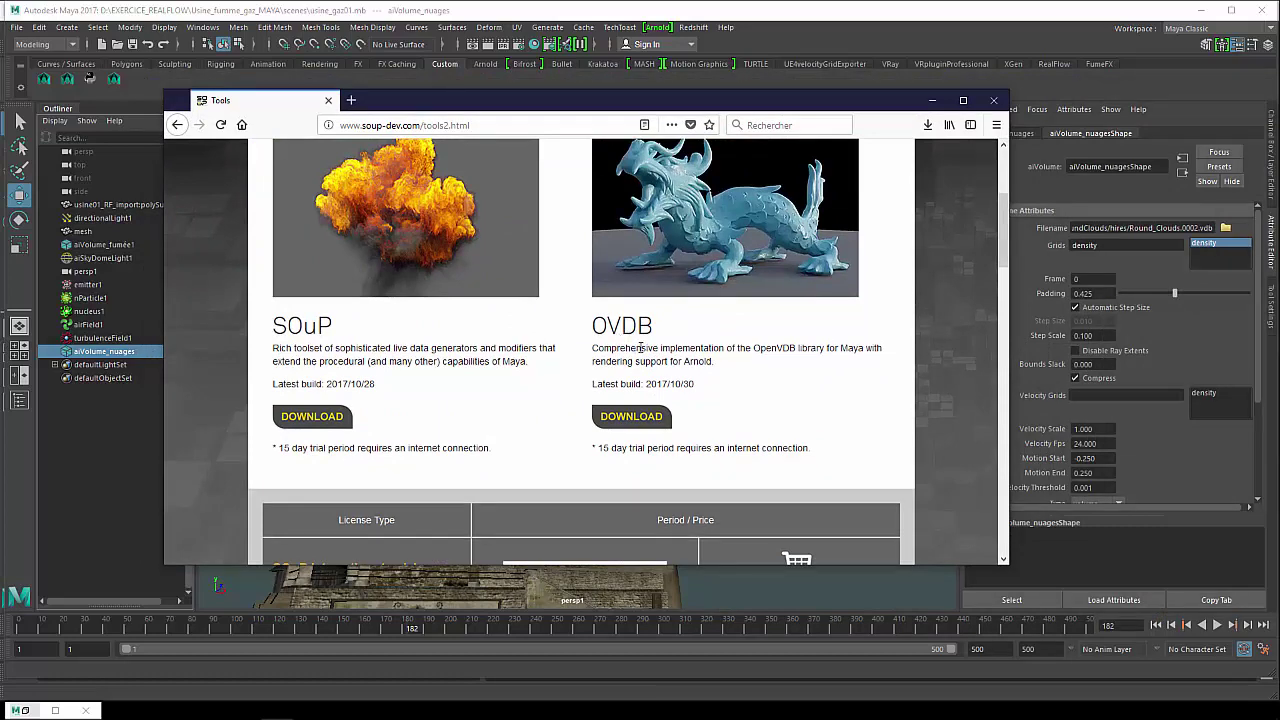
scroll(640, 347, up, 3)
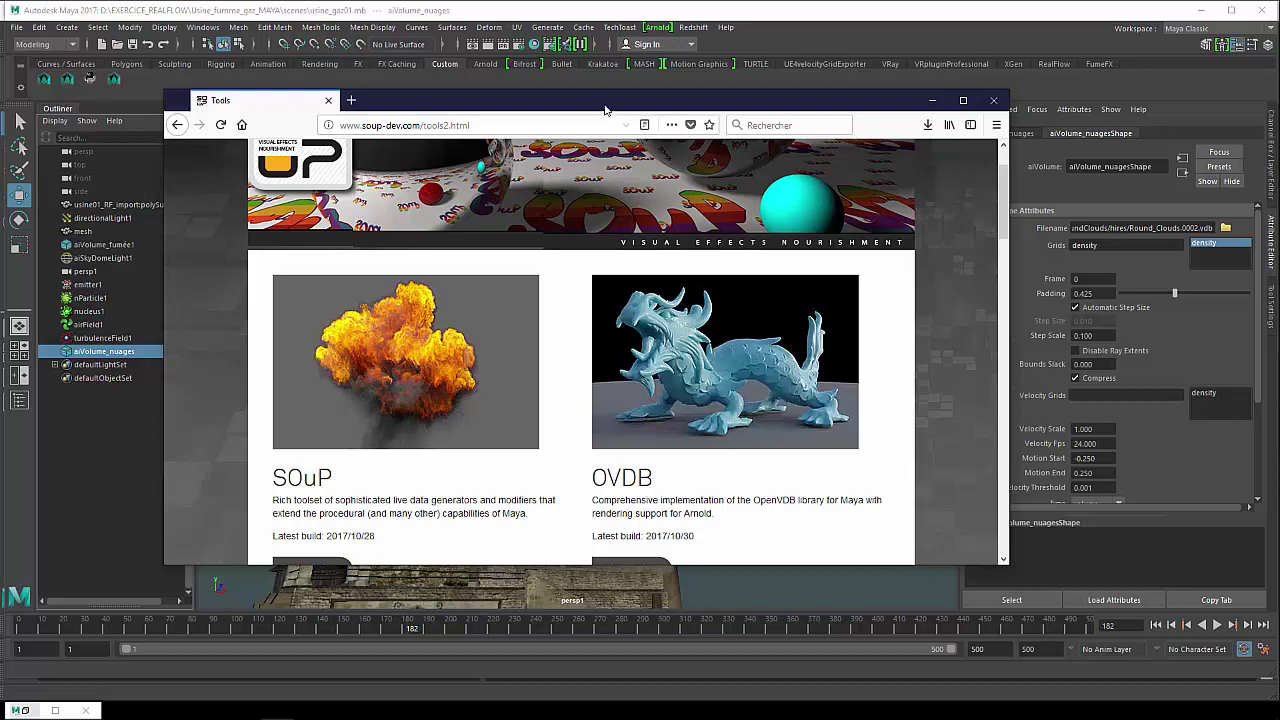
drag(604, 109, 632, 111)
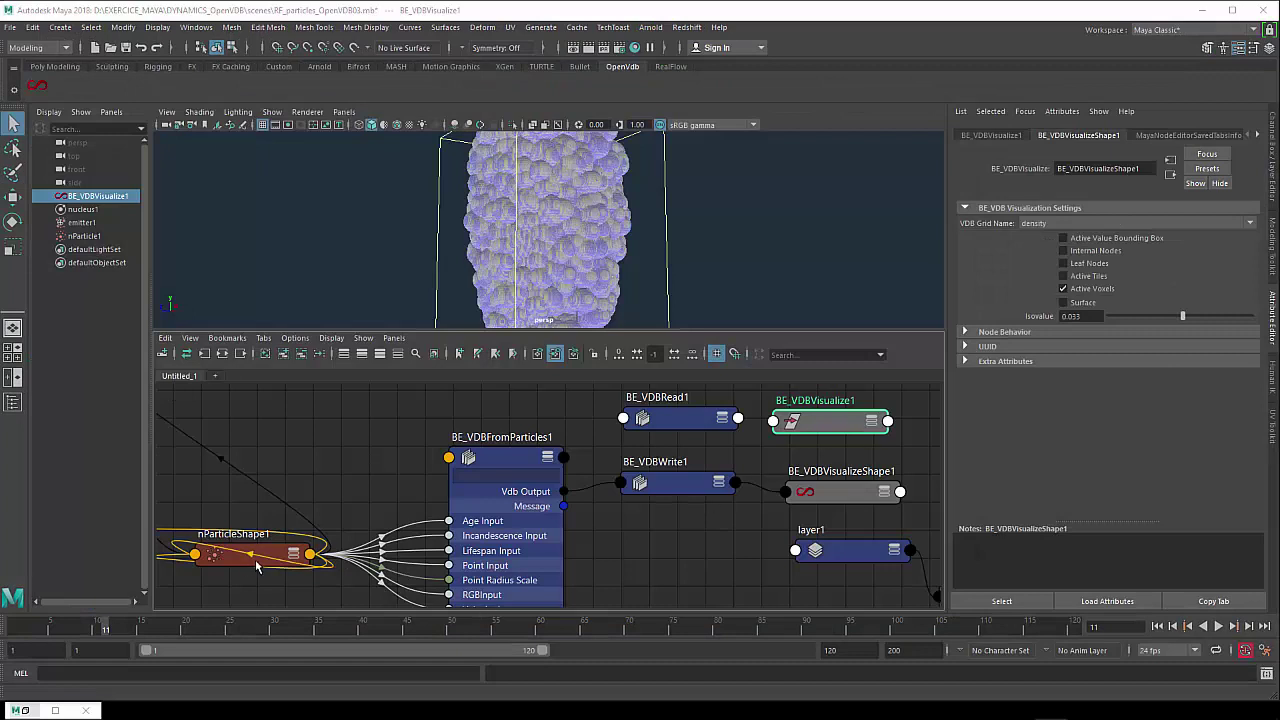
Raise the nParticleShape1 and BE_VDBFromParticles1 nodes and turn off BE_VDBVisualizeShape1's Active Voxels
drag(256, 566, 246, 532)
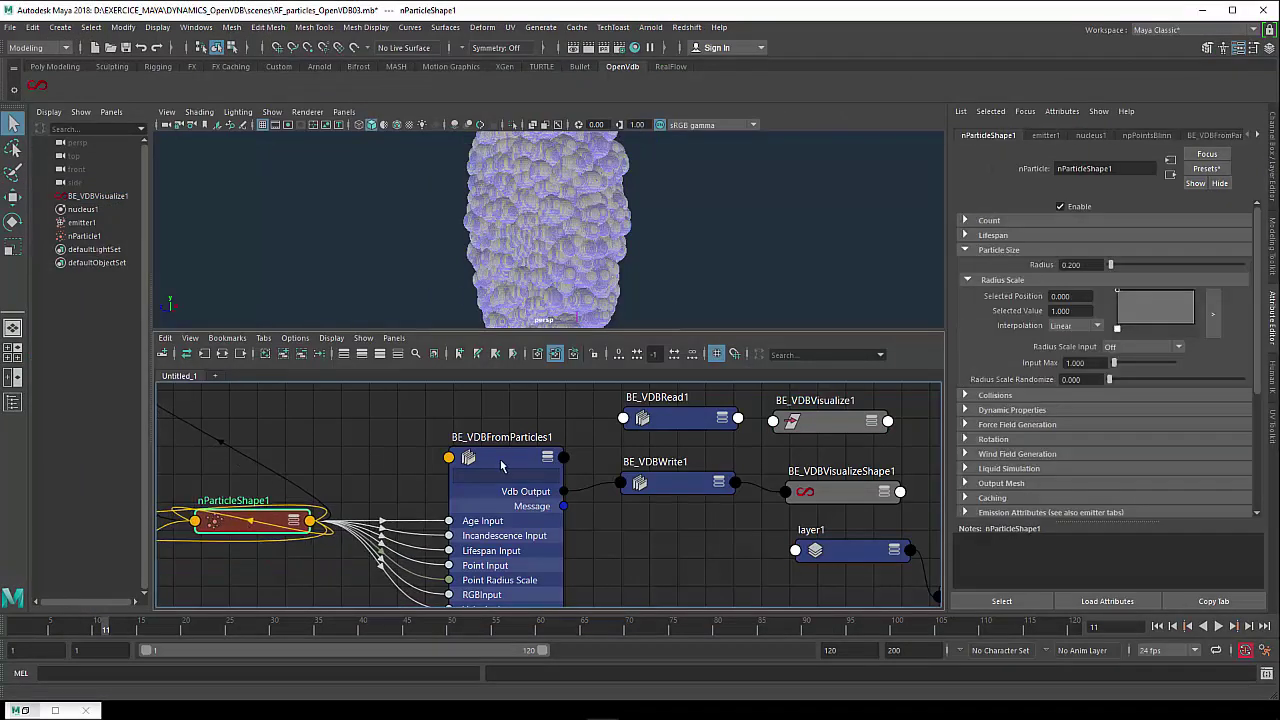
drag(502, 466, 504, 440)
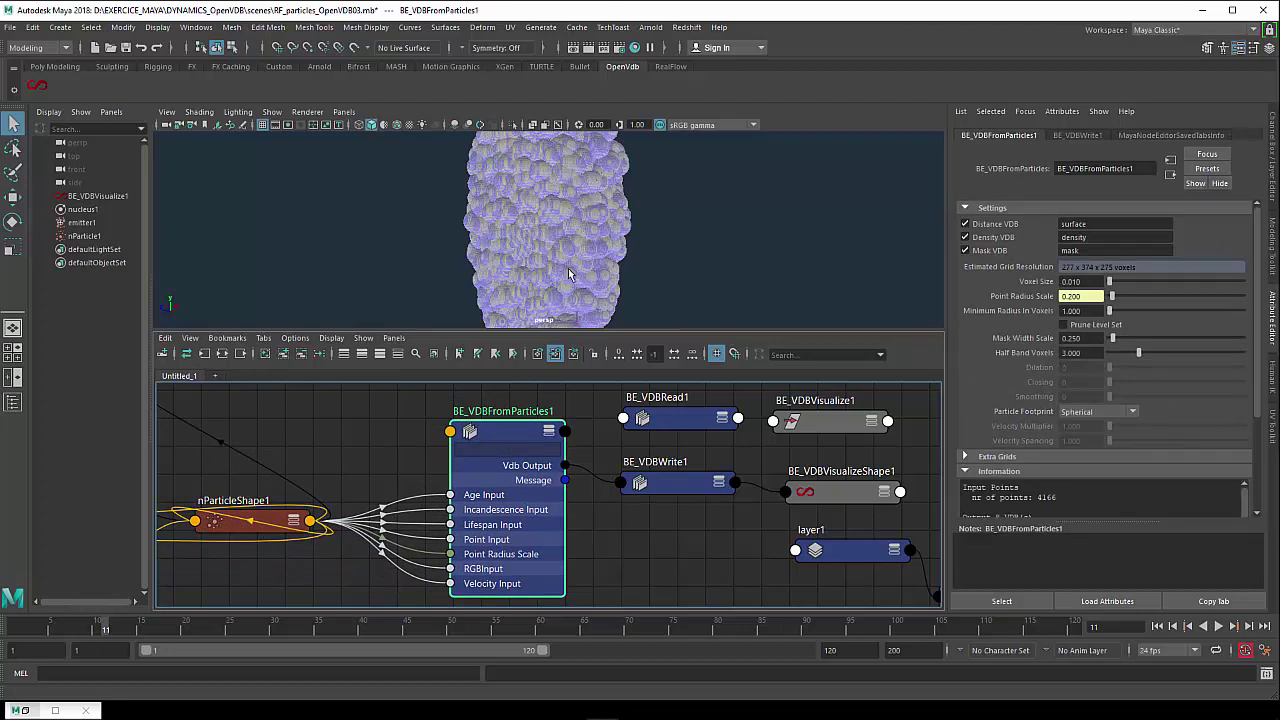
alt+drag(566, 277, 600, 314)
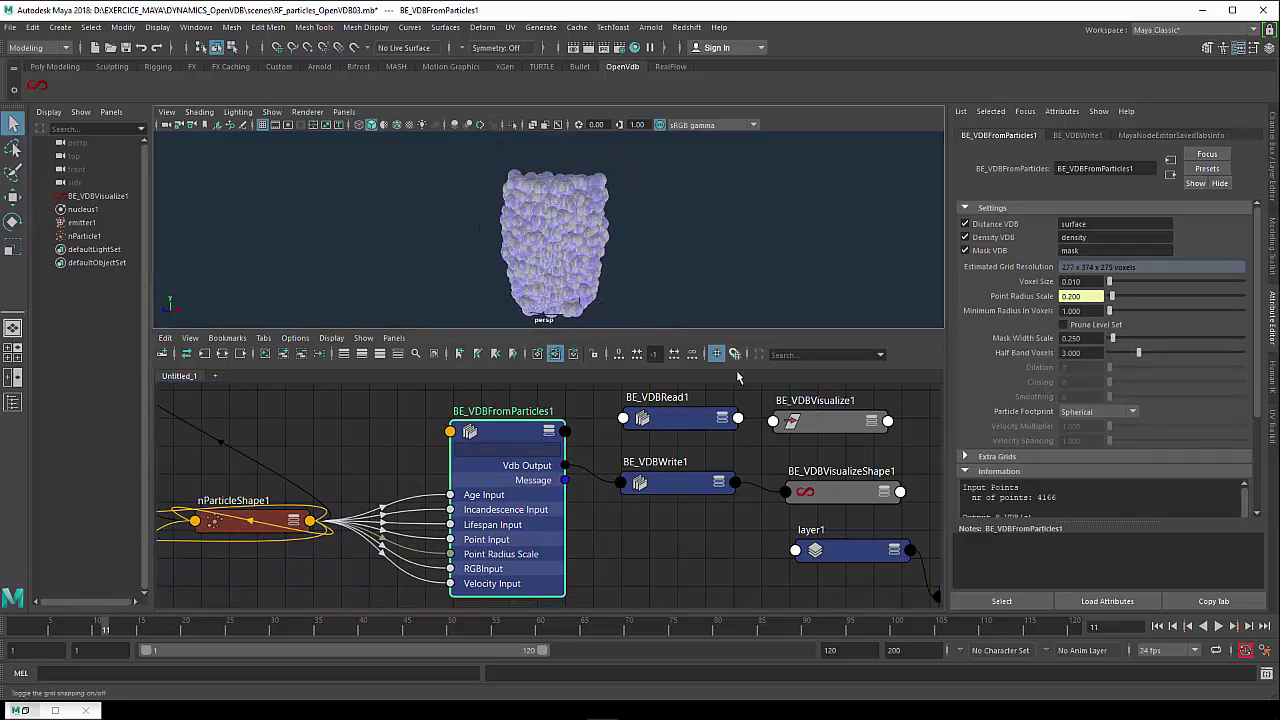
click(869, 493)
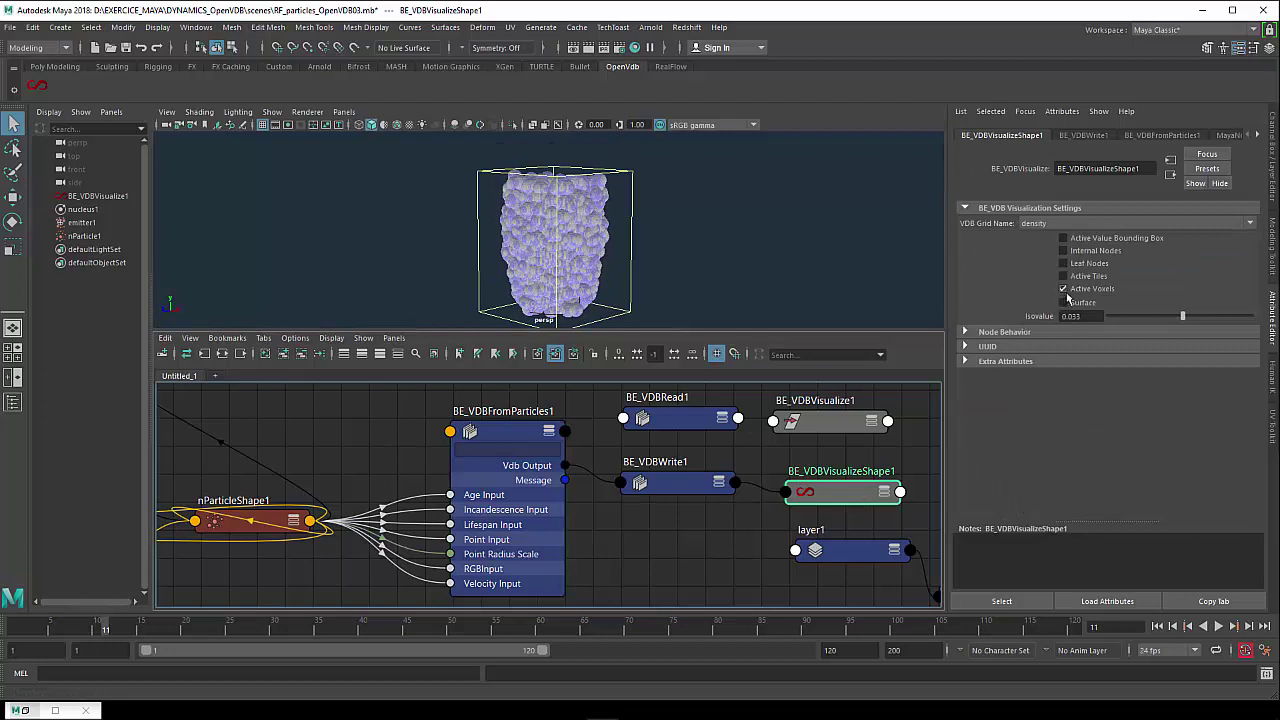
click(1064, 289)
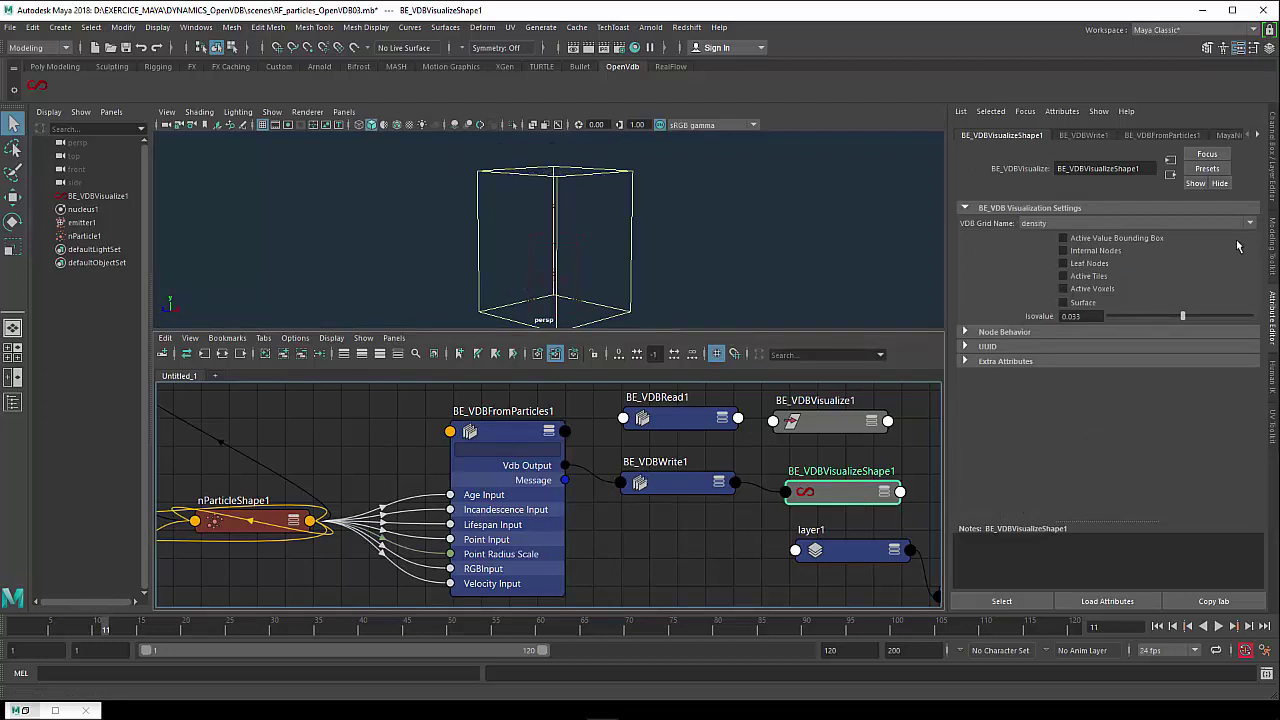
Open nParticleShape1's full settings in the Attribute Editor
click(1274, 192)
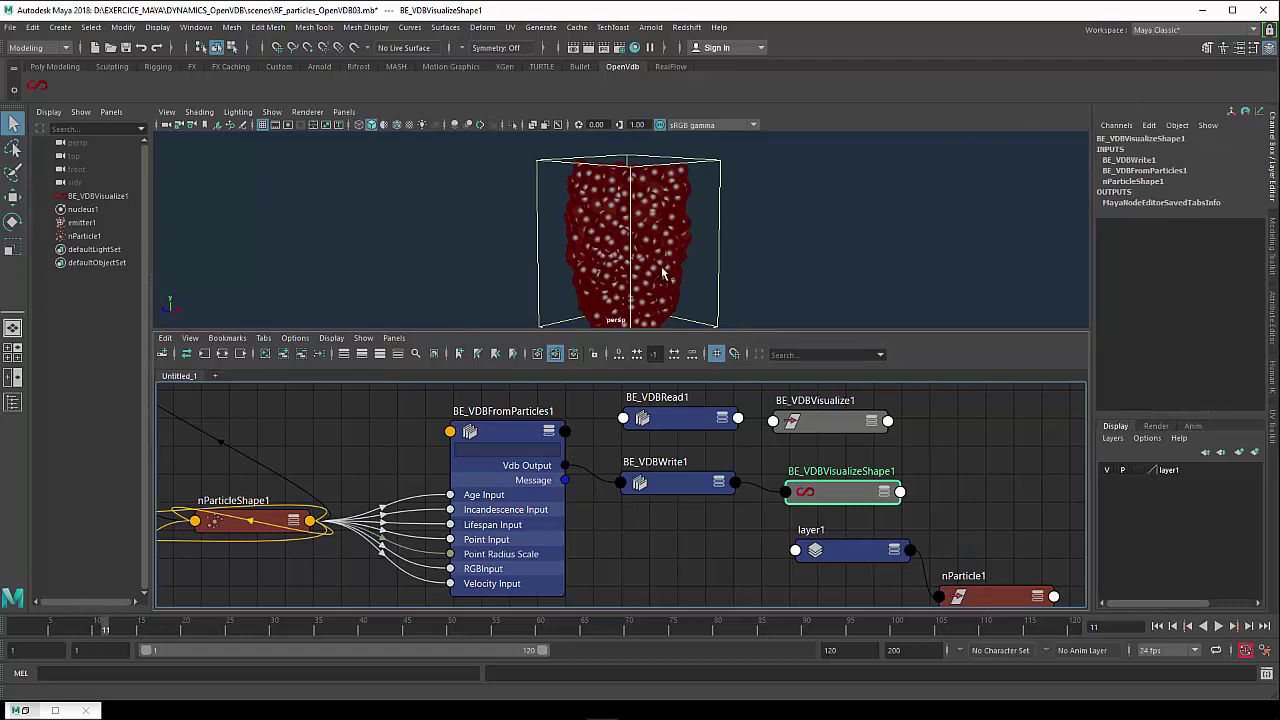
click(512, 434)
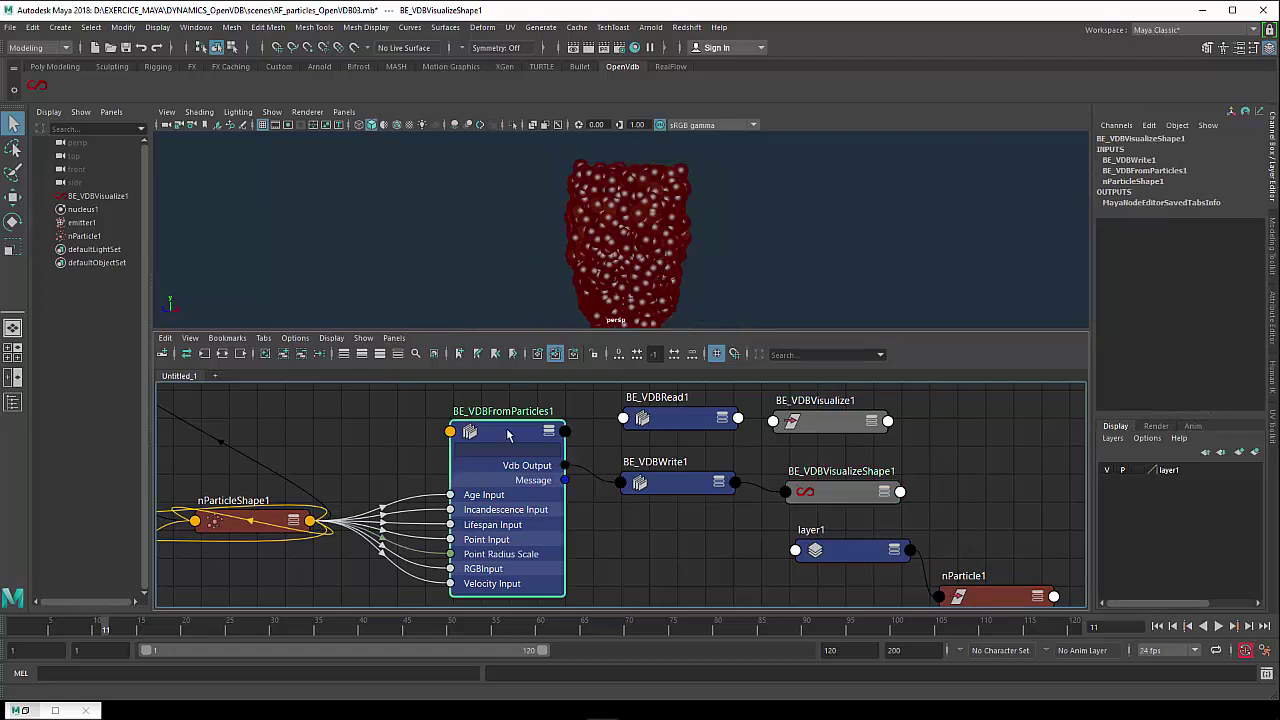
click(243, 530)
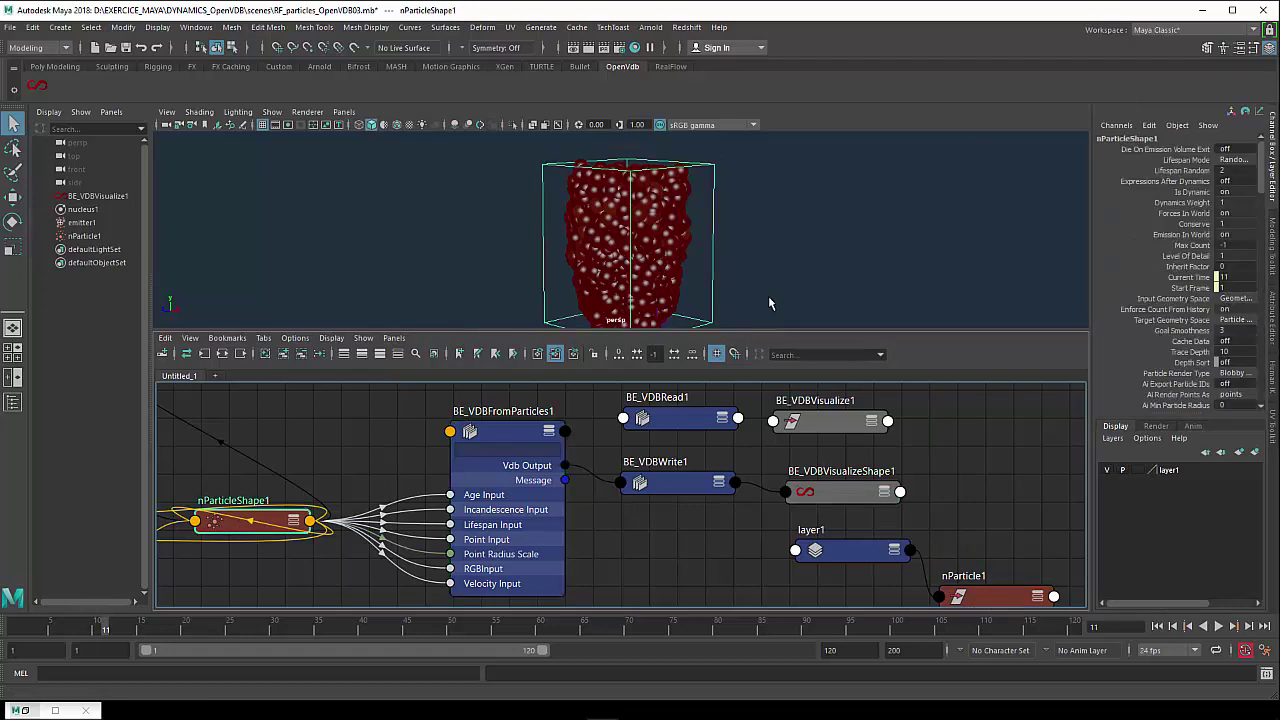
key(ctrl+a)
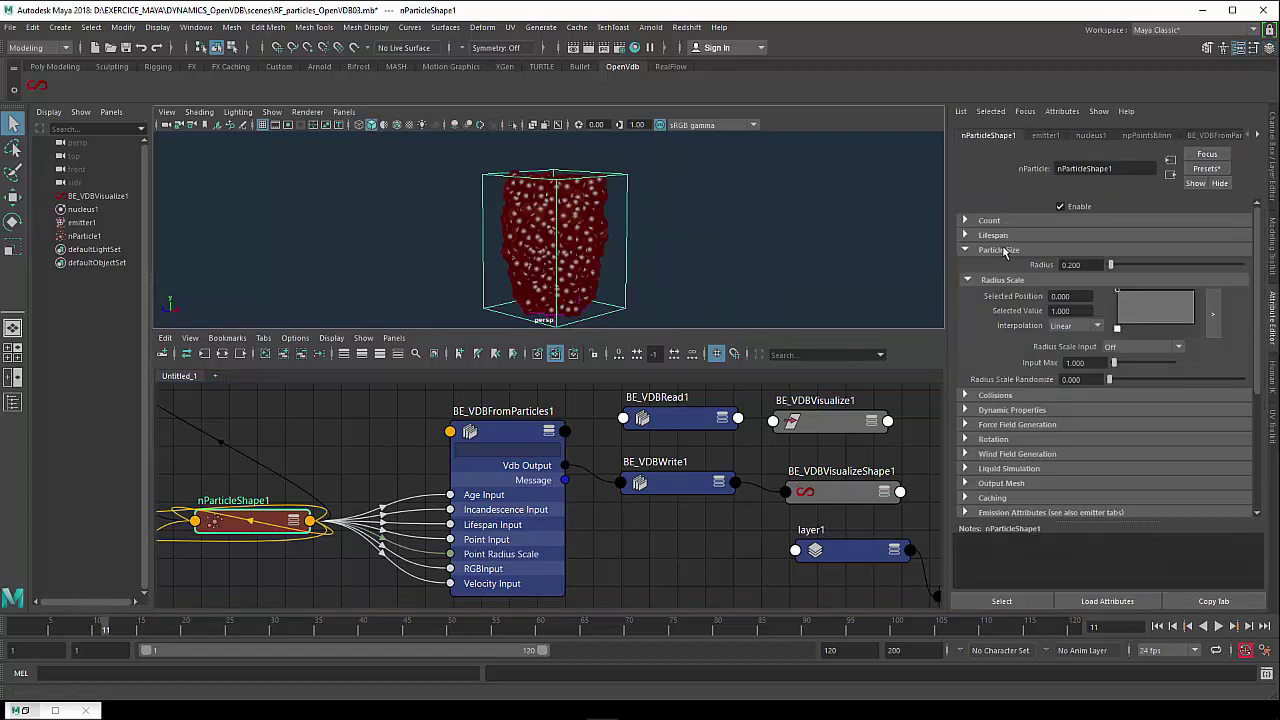
Set nParticleShape1's particle radius to 0.010, then change it to 0.050
double_click(1080, 264)
text(0.)
text(010)
key(Return)
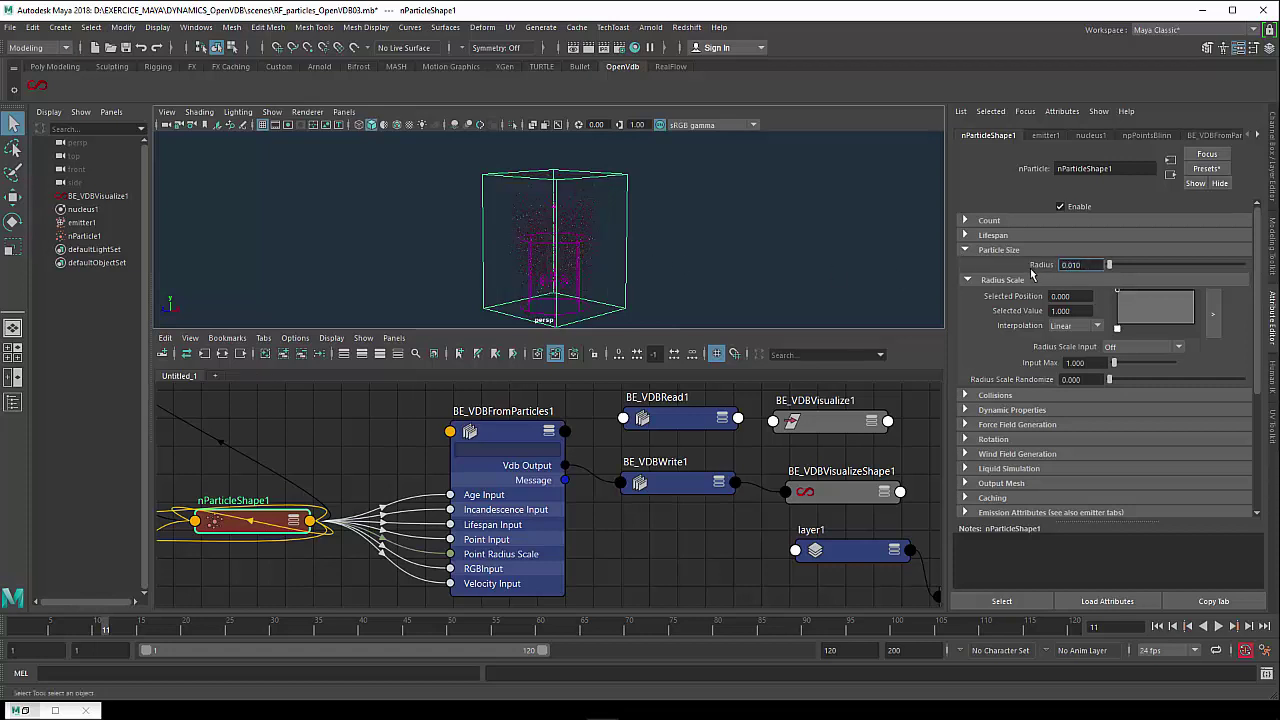
double_click(1072, 265)
text(0.0)
text(5)
key(Return)
Load BE_VDBFromParticles1's settings: voxel size 0.010, point radius scale 0.050, grid 277 × 374 × 275
scroll(573, 261, up, 2)
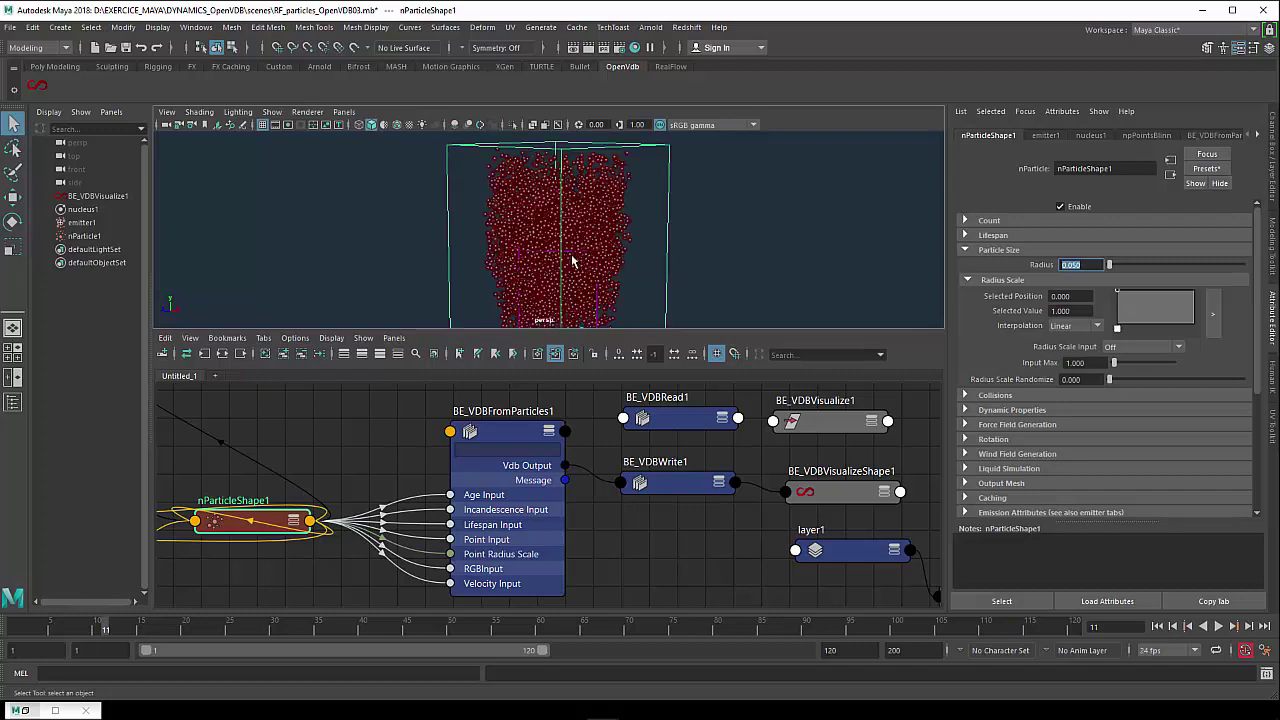
scroll(570, 260, up, 2)
scroll(567, 260, up, 3)
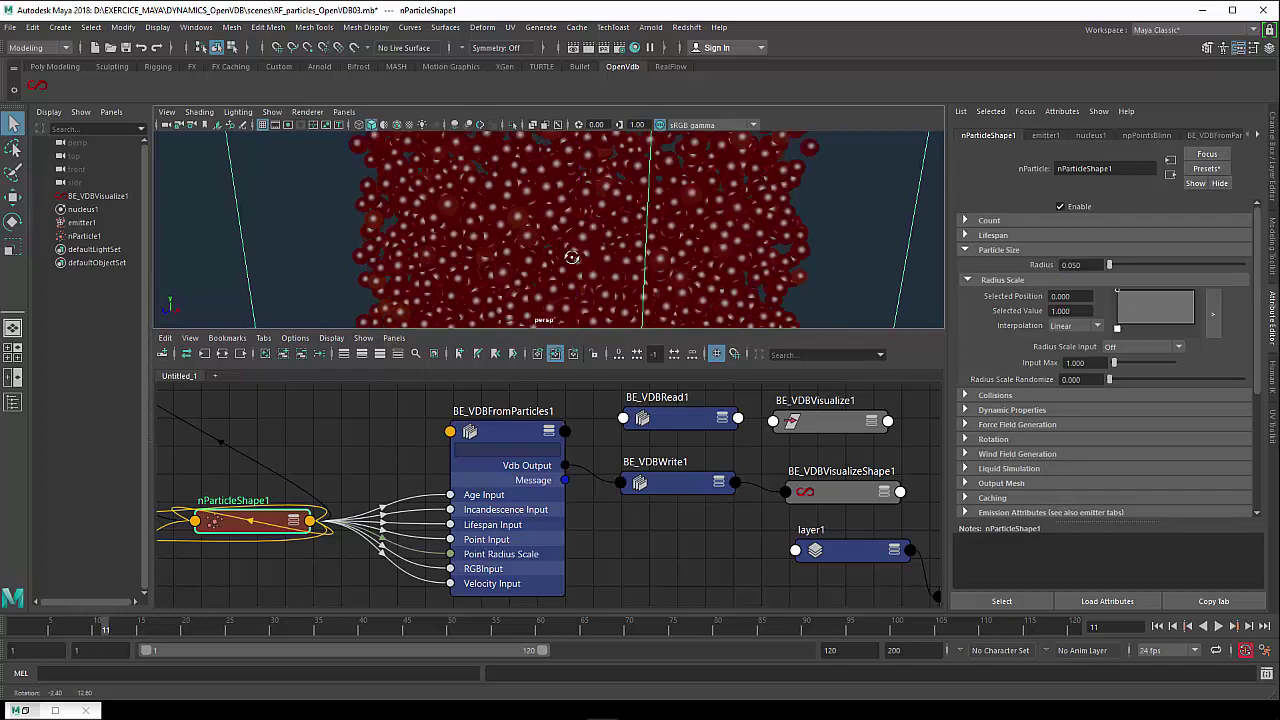
scroll(566, 260, down, 2)
scroll(573, 262, down, 1)
scroll(573, 261, down, 2)
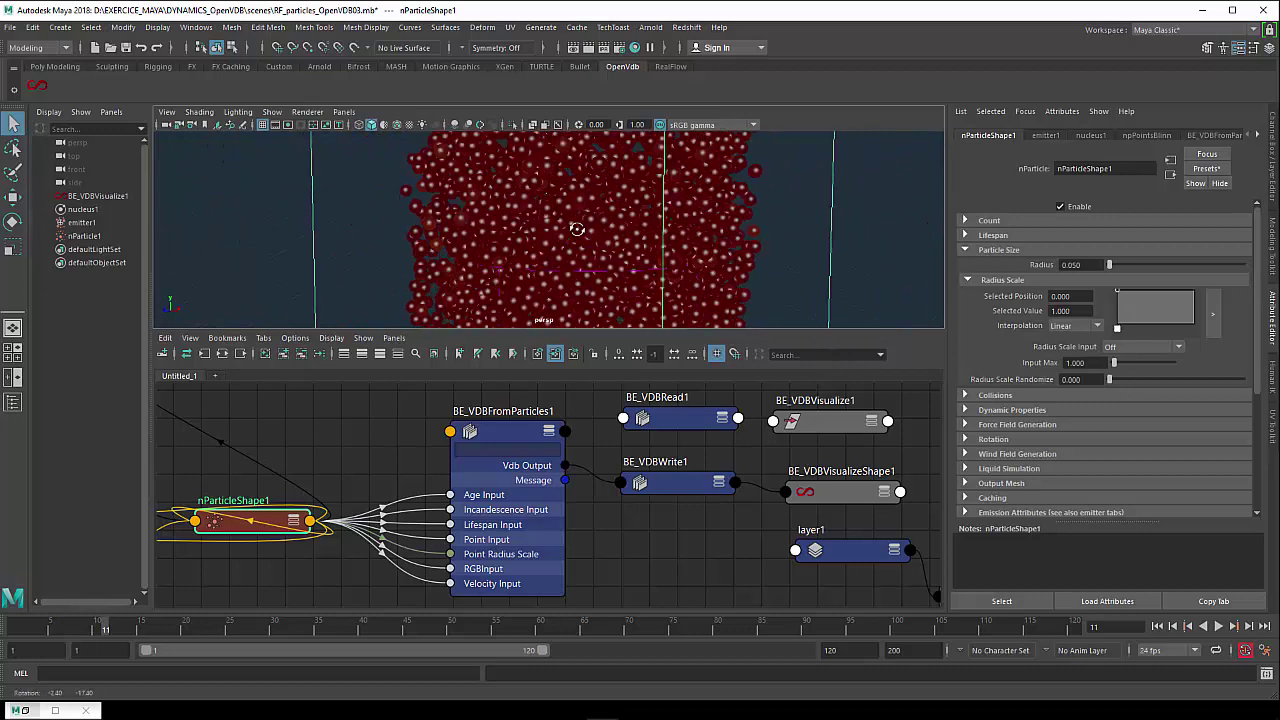
scroll(573, 258, down, 2)
scroll(578, 242, down, 2)
scroll(563, 236, down, 1)
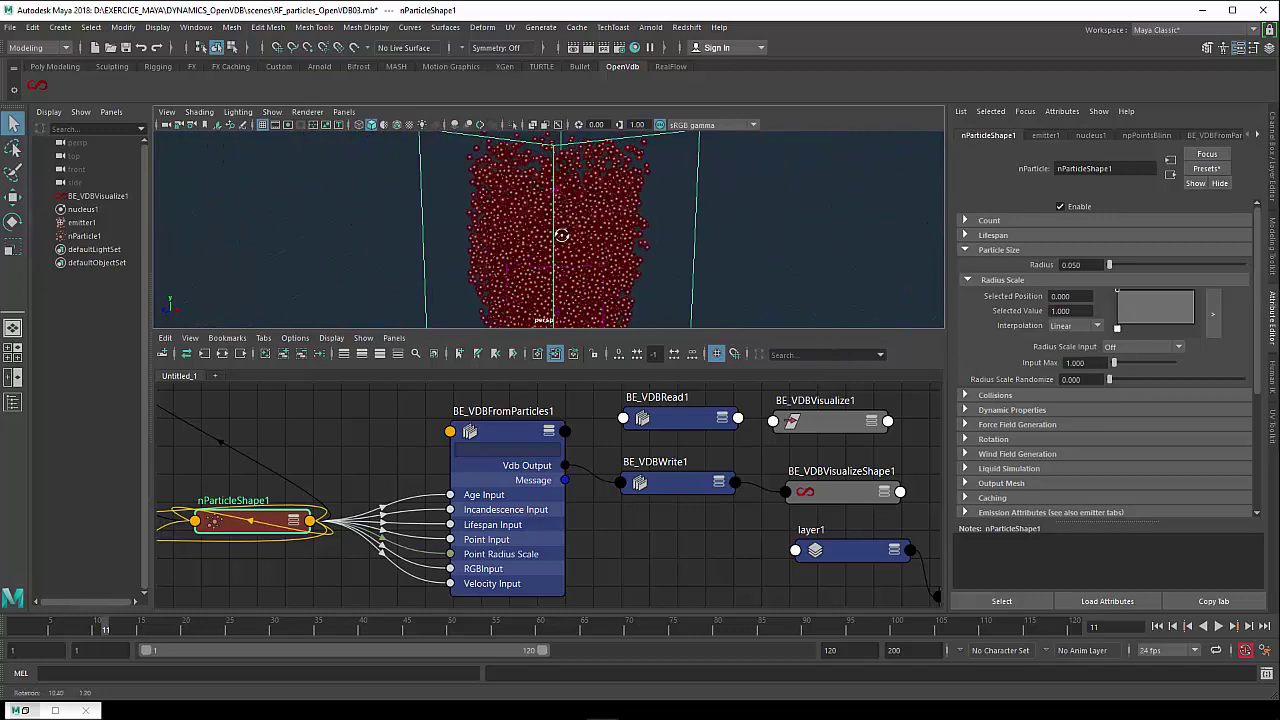
alt+drag(562, 236, 557, 226)
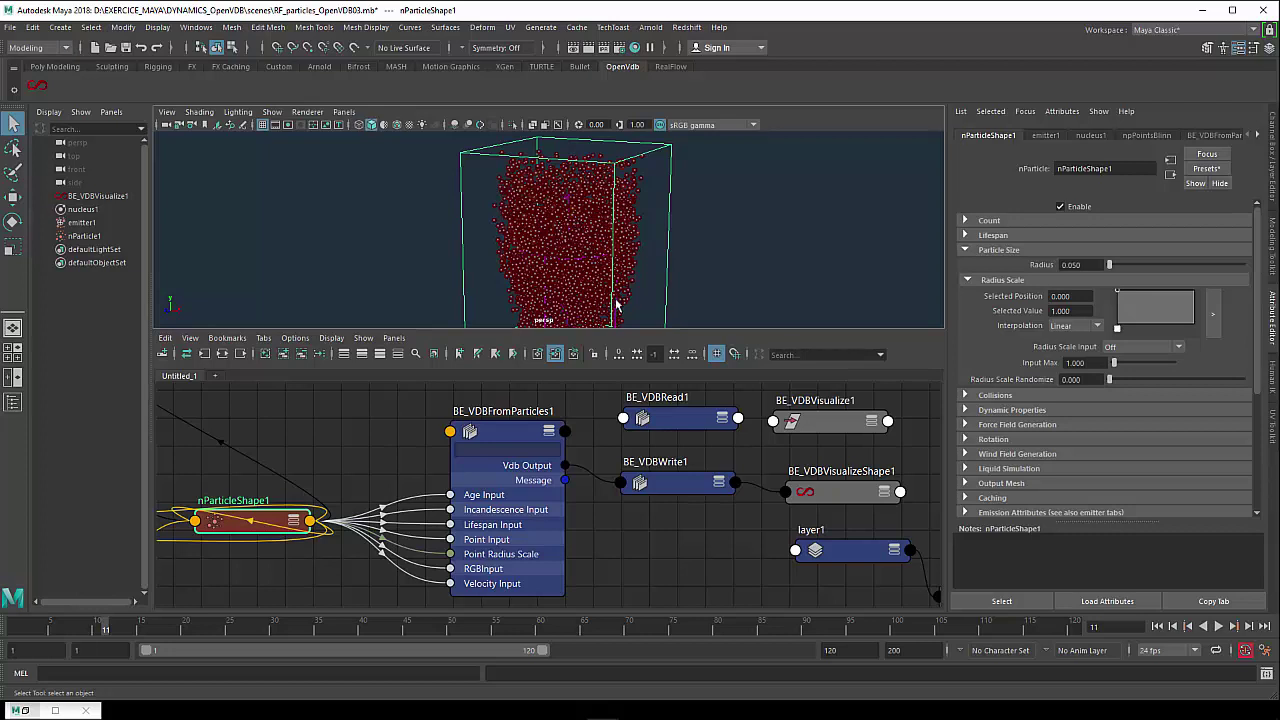
drag(503, 435, 515, 429)
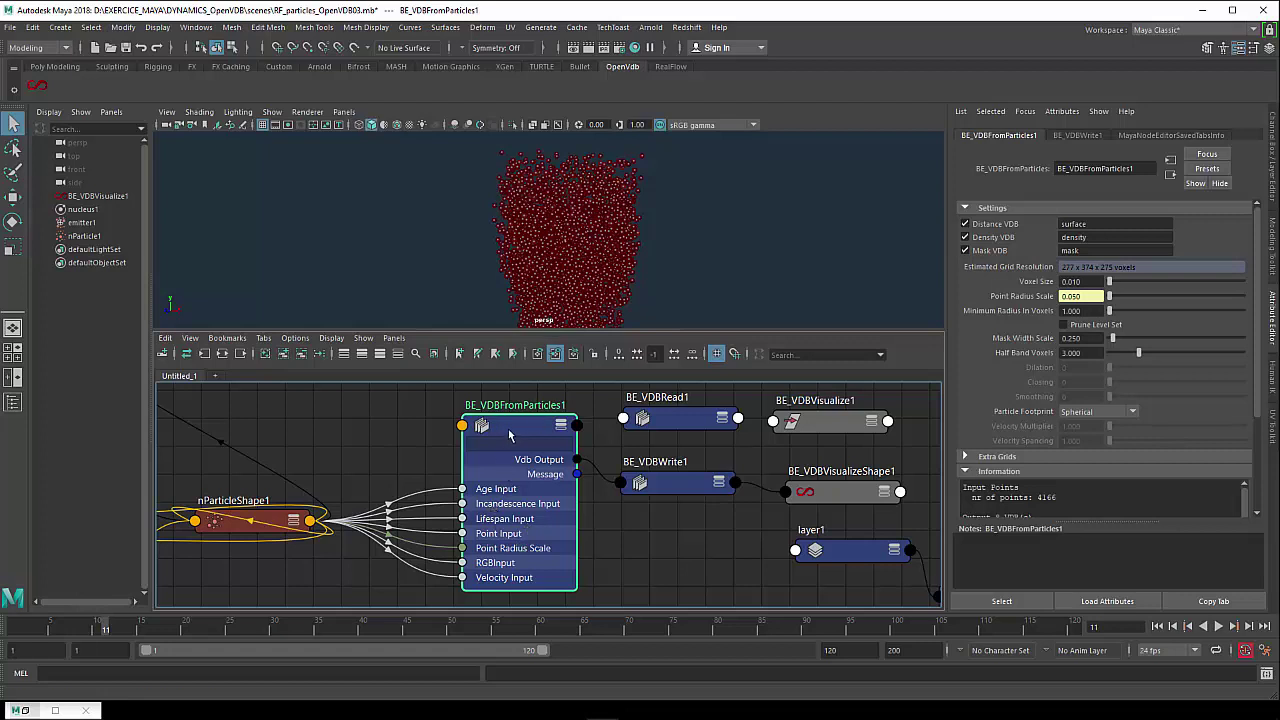
Open the Open VDB Nodes menu to list conversion nodes like BE_VDBFromParticles and BE_VDBFromMayaFluid
drag(513, 429, 505, 427)
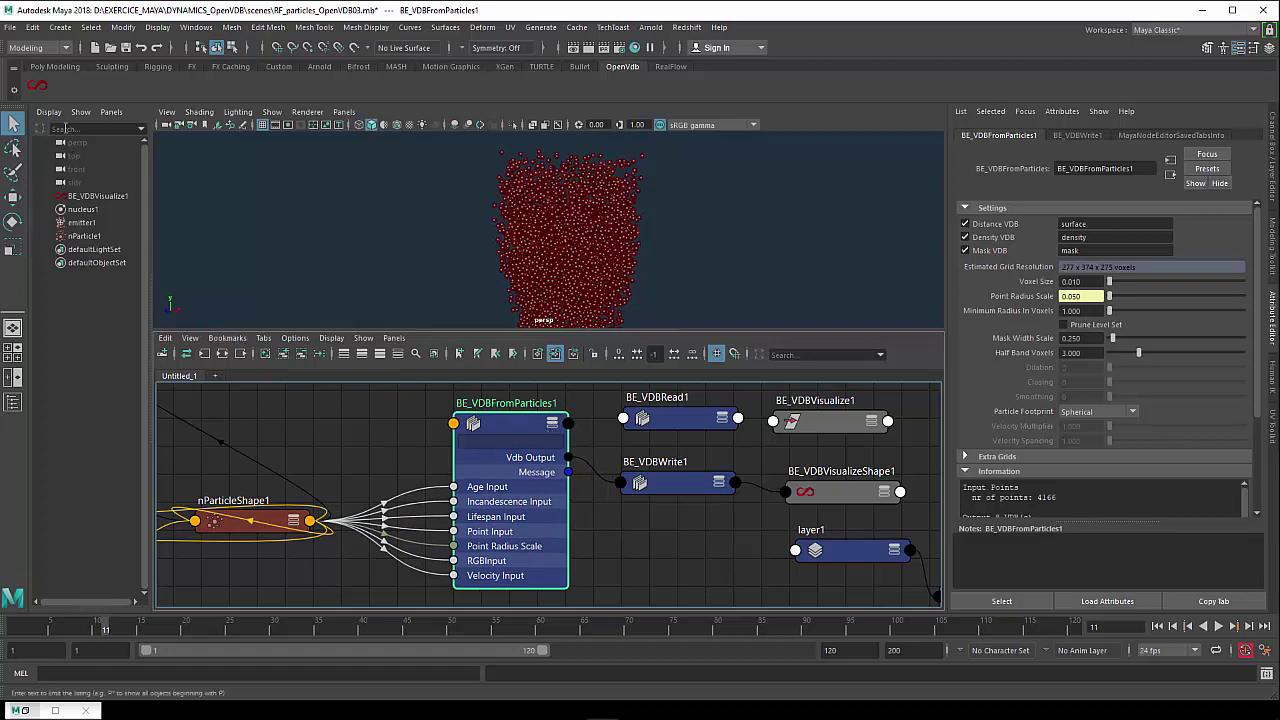
click(41, 86)
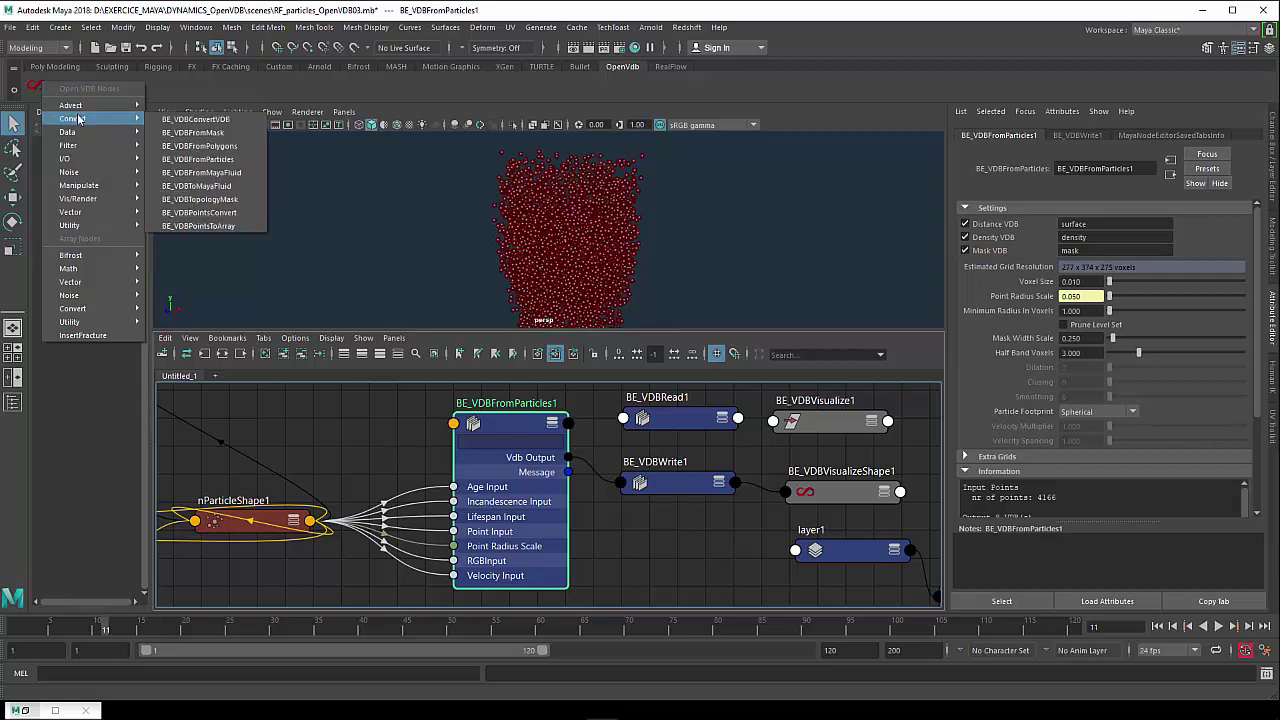
mouse_move(73, 118)
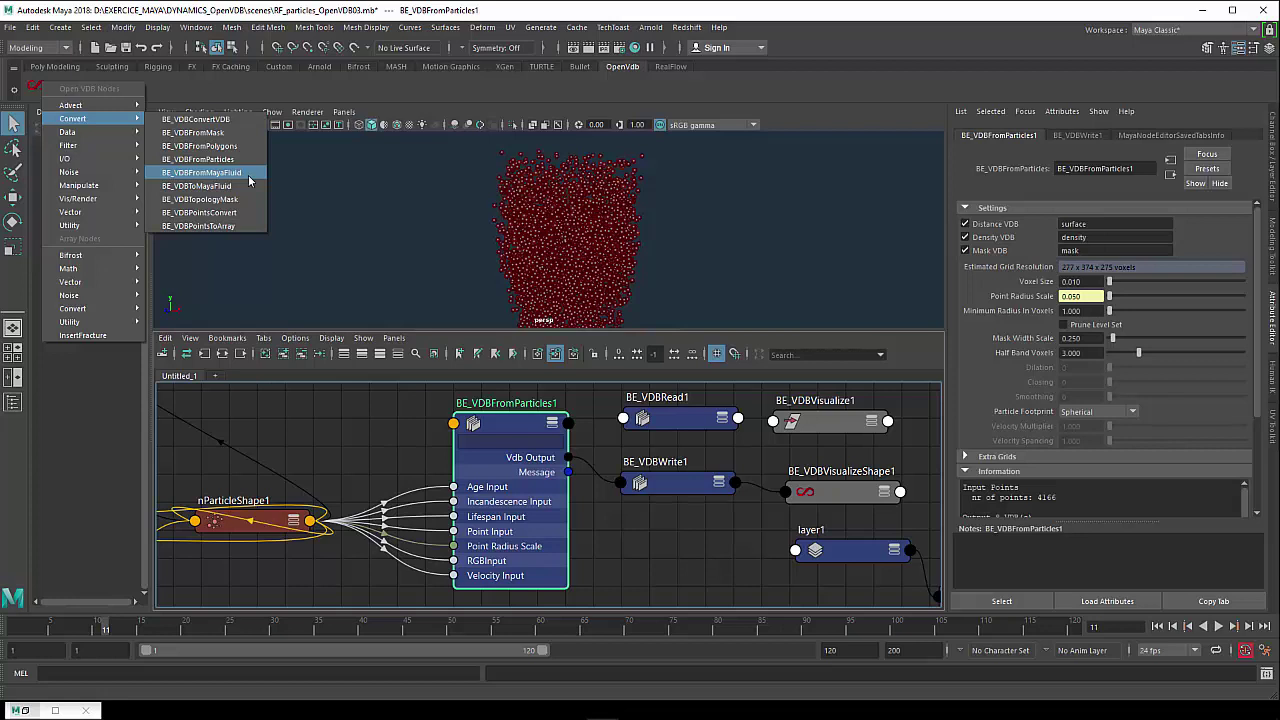
Close the OpenVDB node list and move BE_VDBWrite1 beneath BE_VDBRead1, showing its jet.####.vdb write settings
click(248, 175)
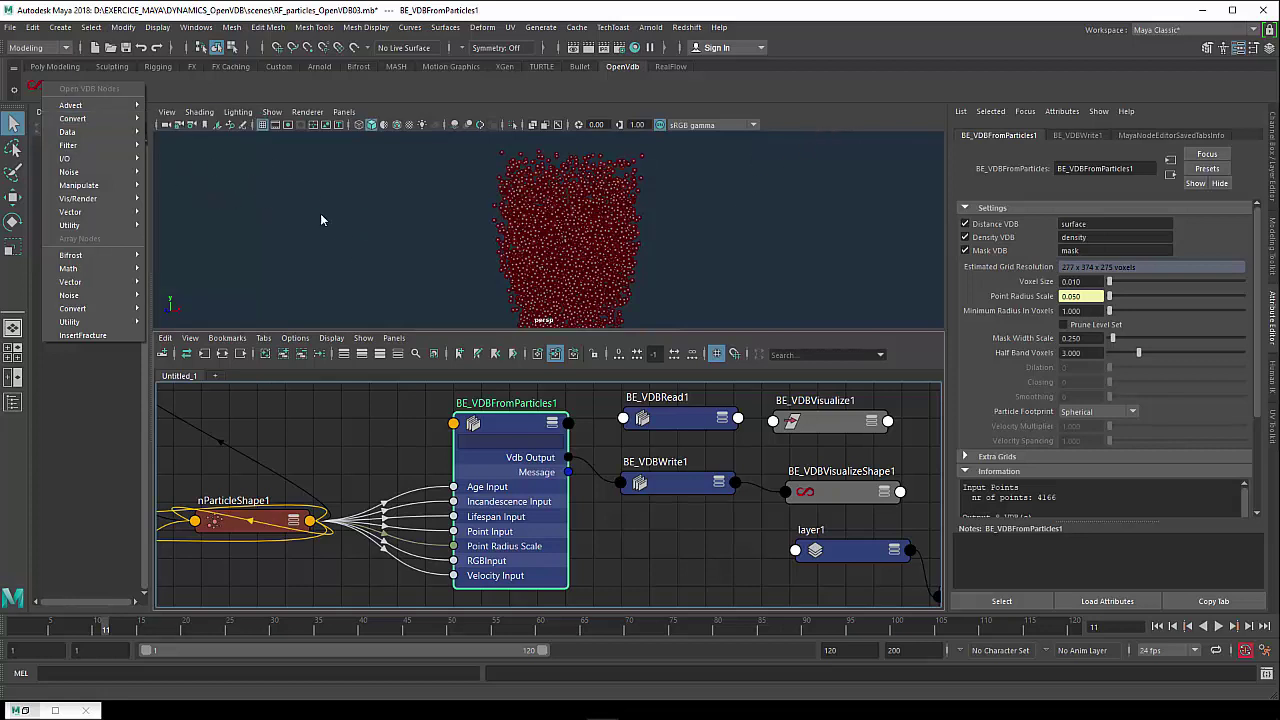
click(370, 463)
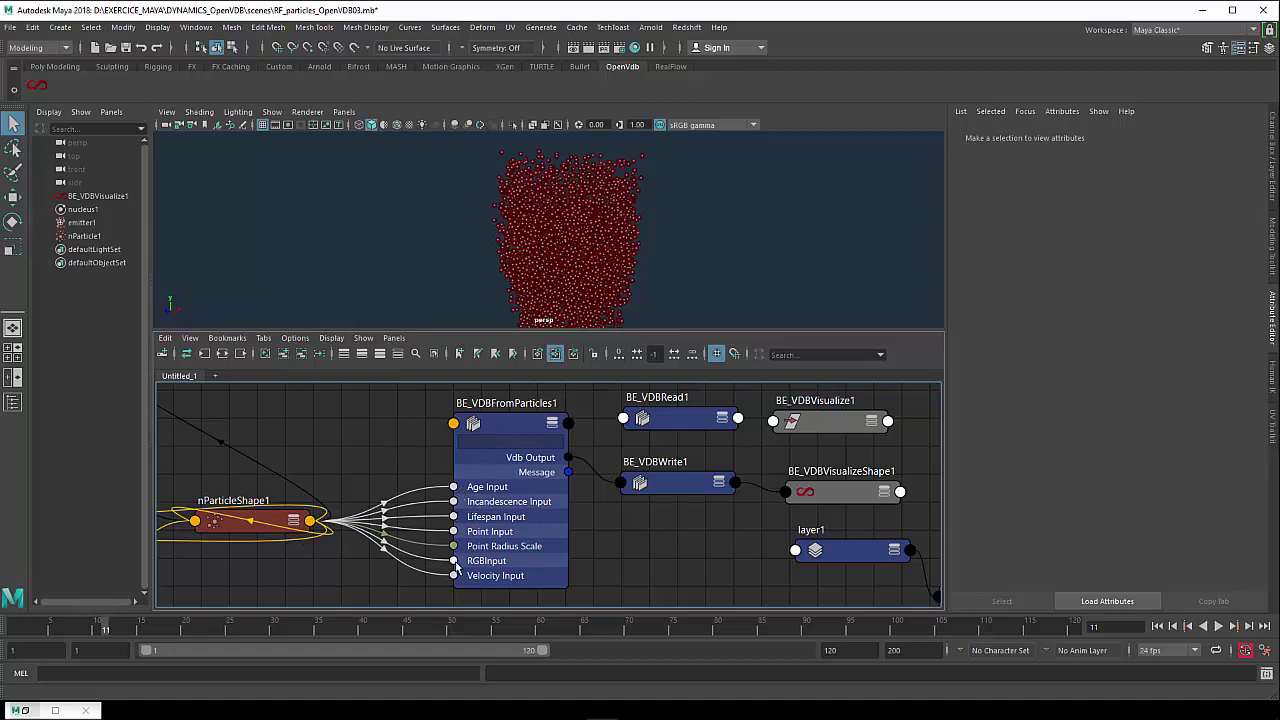
drag(676, 488, 676, 468)
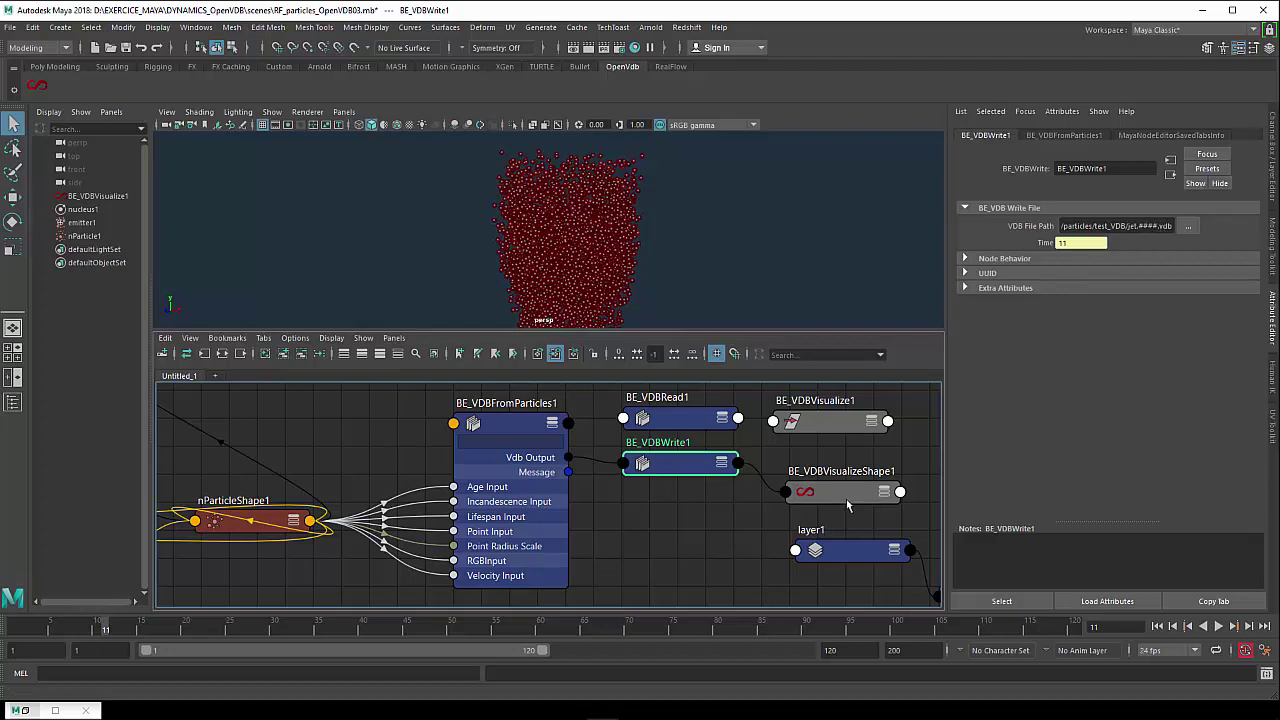
Move BE_VDBVisualizeShape1 up beside BE_VDBWrite1 and hide layer1's particles
drag(847, 505, 836, 464)
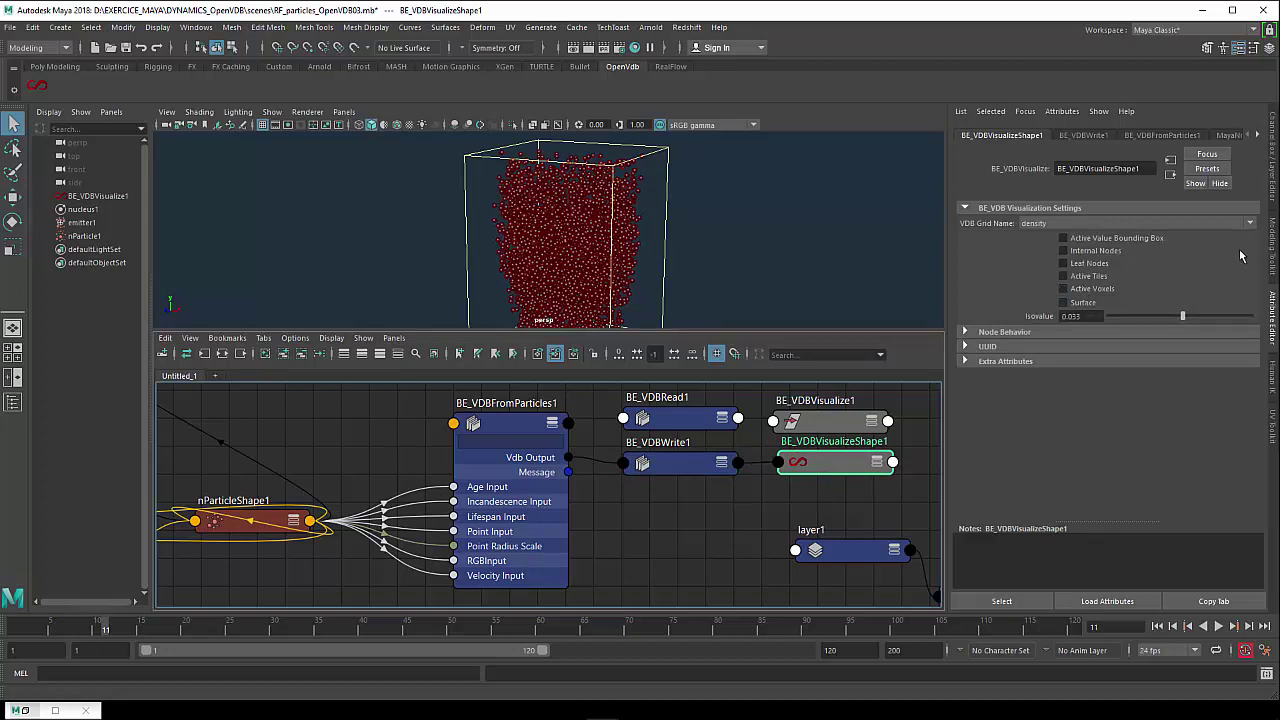
click(1273, 206)
click(1107, 470)
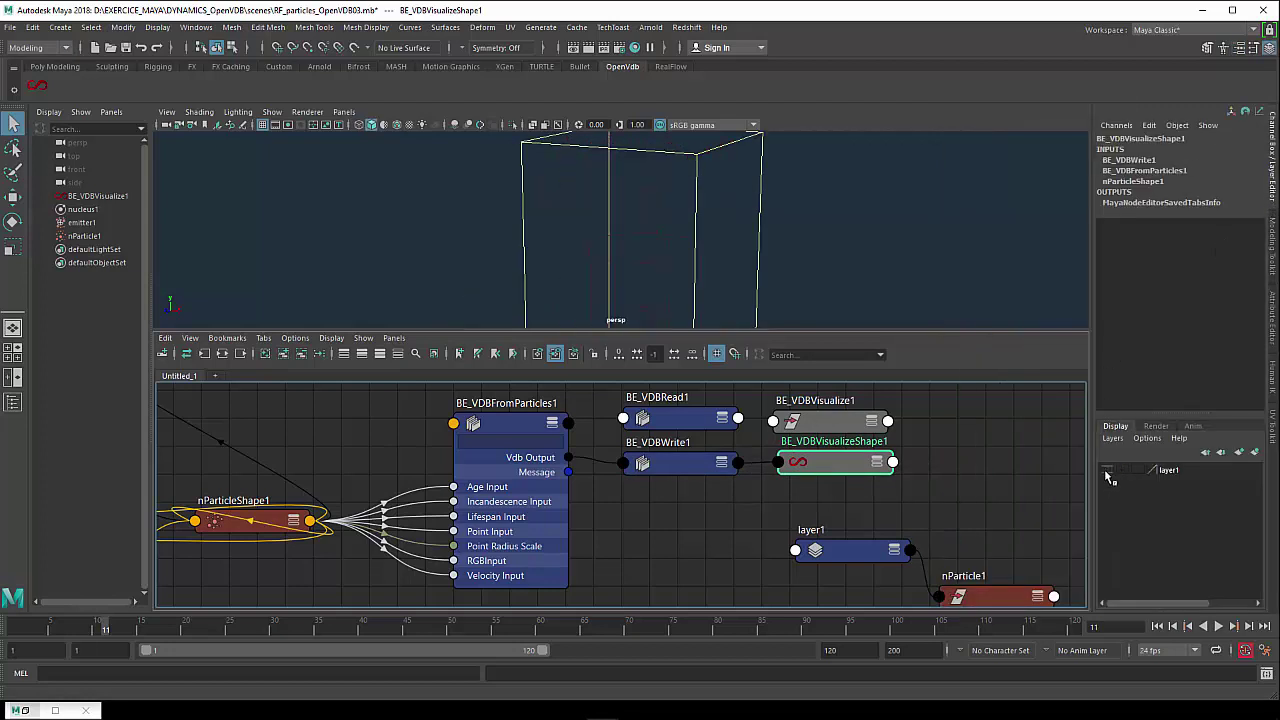
Switch BE_VDBVisualizeShape1 from Surface to Active Voxels and orbit to inspect the voxel box
double_click(829, 465)
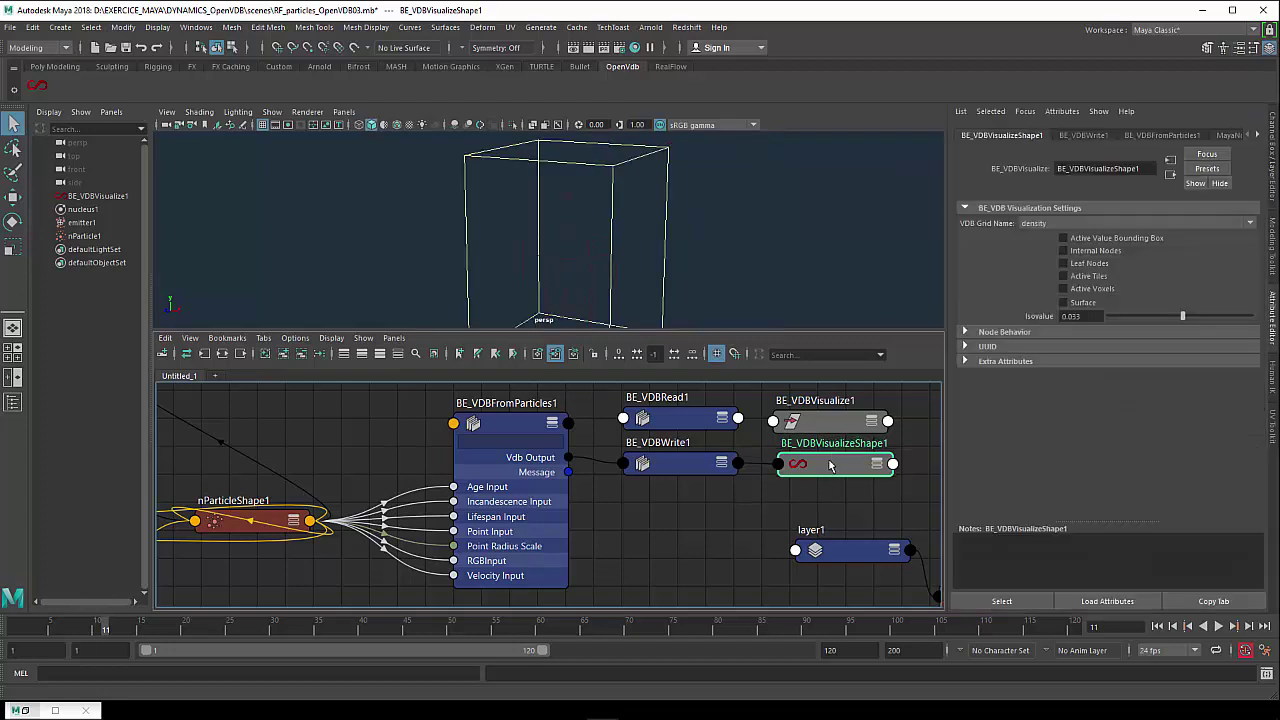
click(1083, 301)
scroll(615, 212, up, 3)
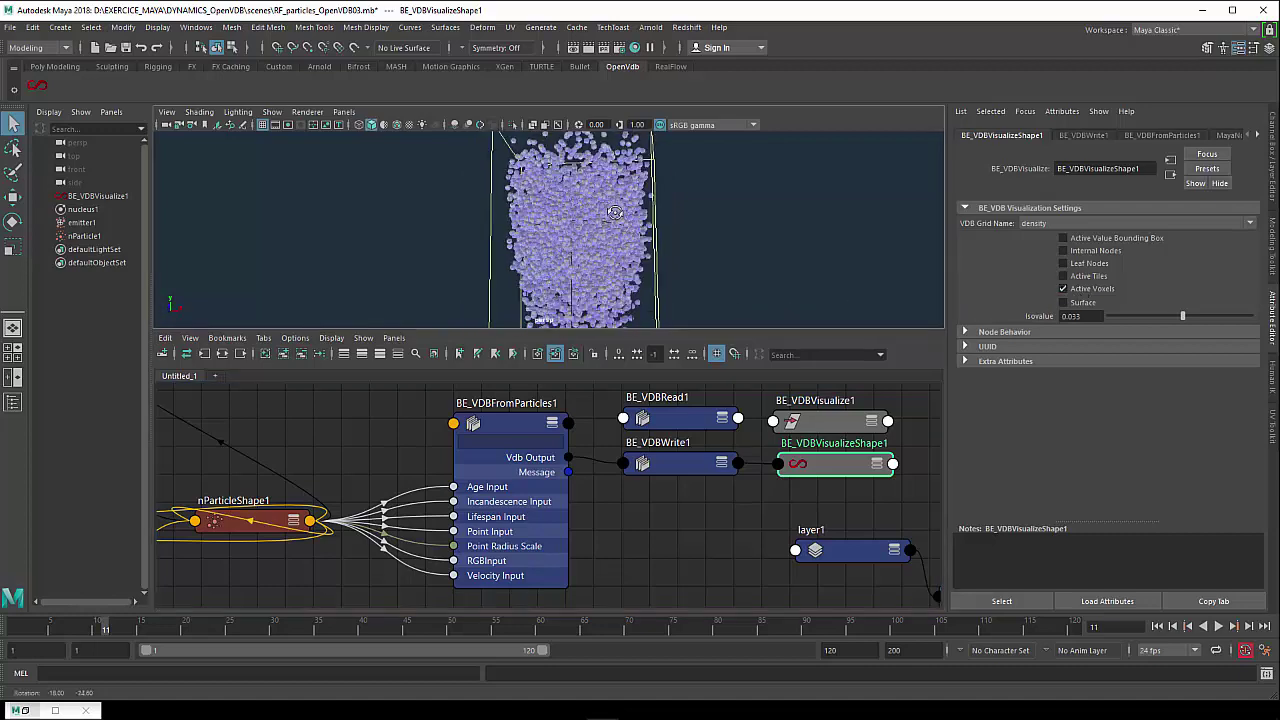
alt+drag(615, 212, 593, 240)
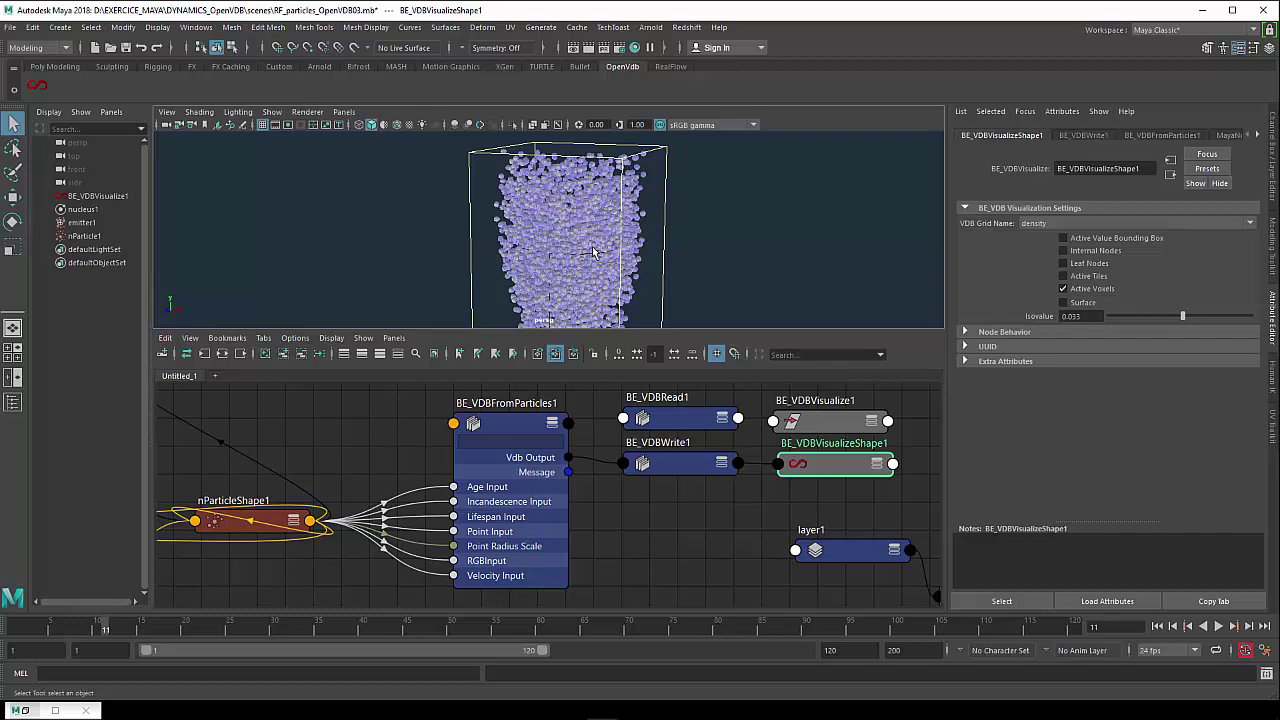
mouse_move(594, 265)
alt+mouse_down()
mouse_move(498, 298)
mouse_move(623, 248)
mouse_move(601, 268)
mouse_move(568, 266)
alt+mouse_up()
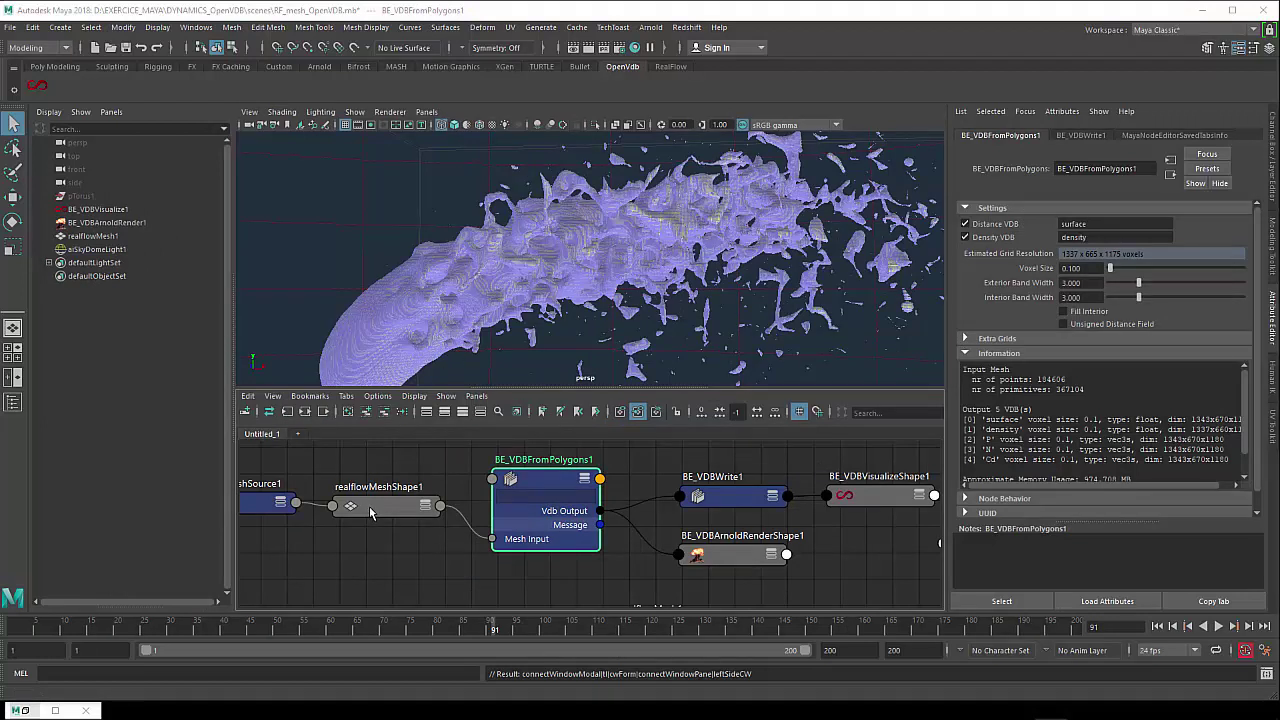
Select realflowMeshShape1 in the Node Editor to show its RealFlow mesh attributes
drag(370, 512, 364, 507)
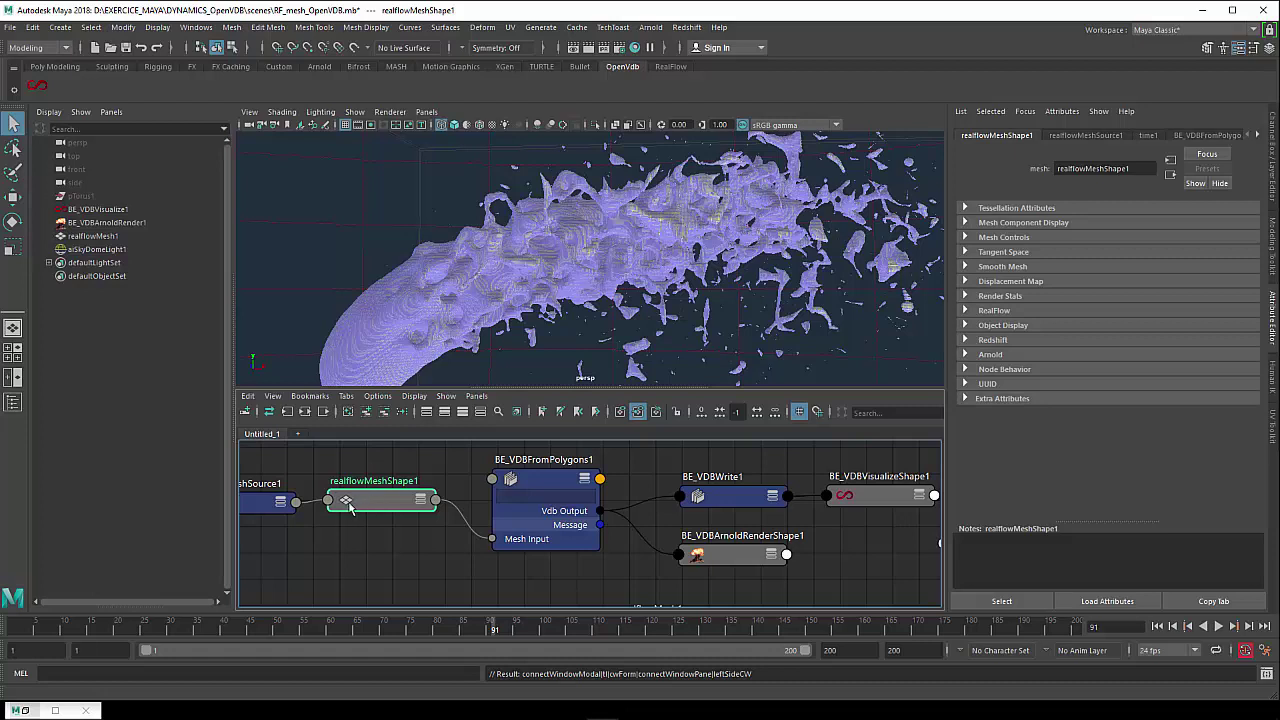
Browse the OpenVDB Convert list, then show BE_VDBFromPolygons1's 0.100 voxel size settings
click(40, 87)
mouse_move(76, 124)
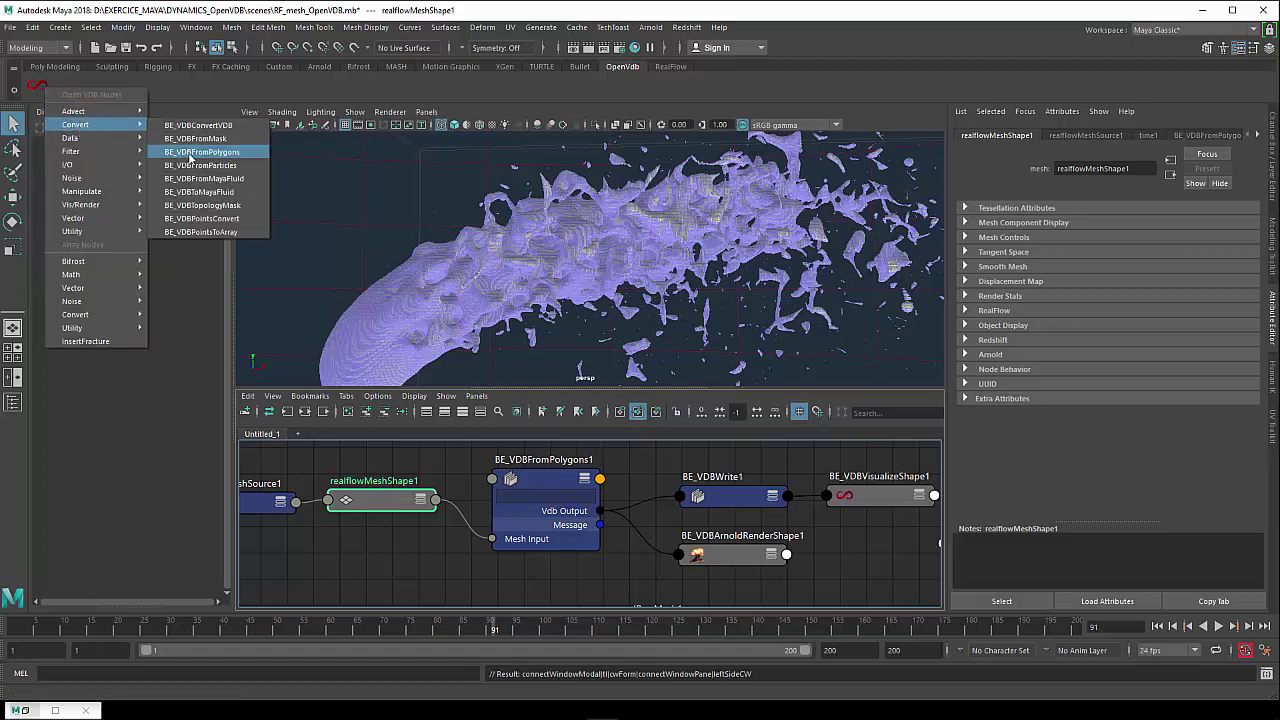
click(388, 578)
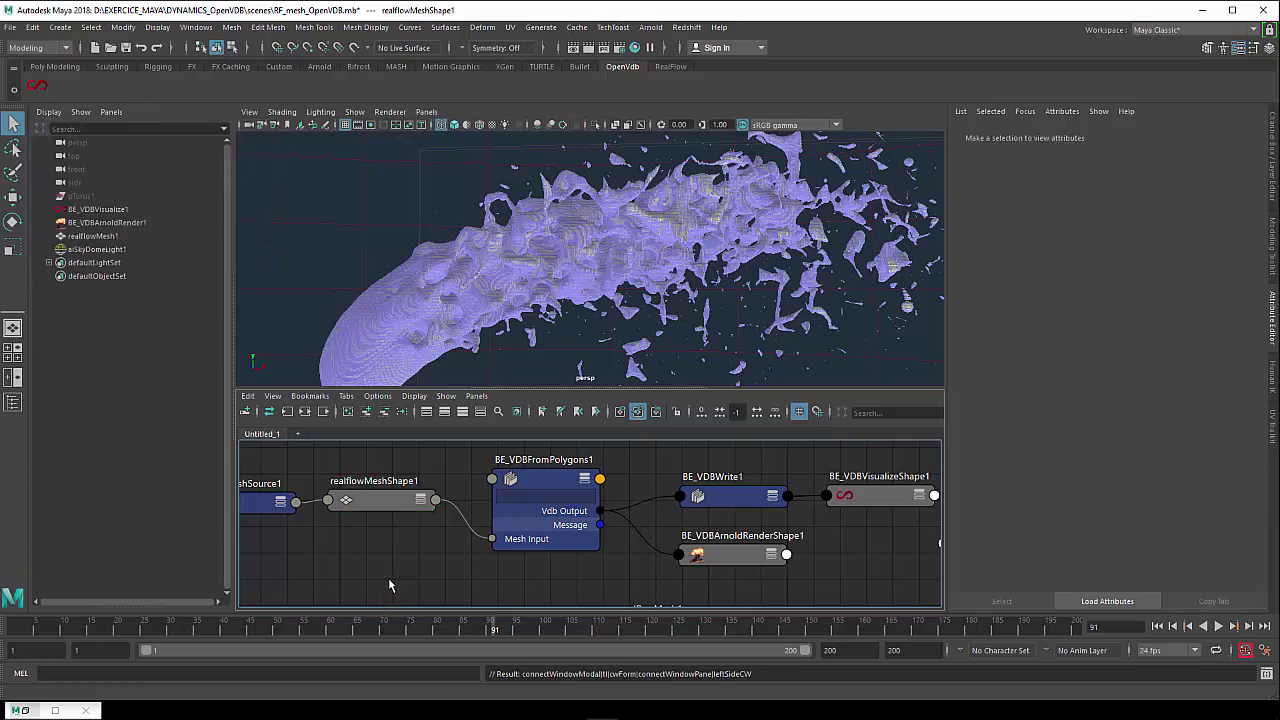
drag(374, 509, 367, 509)
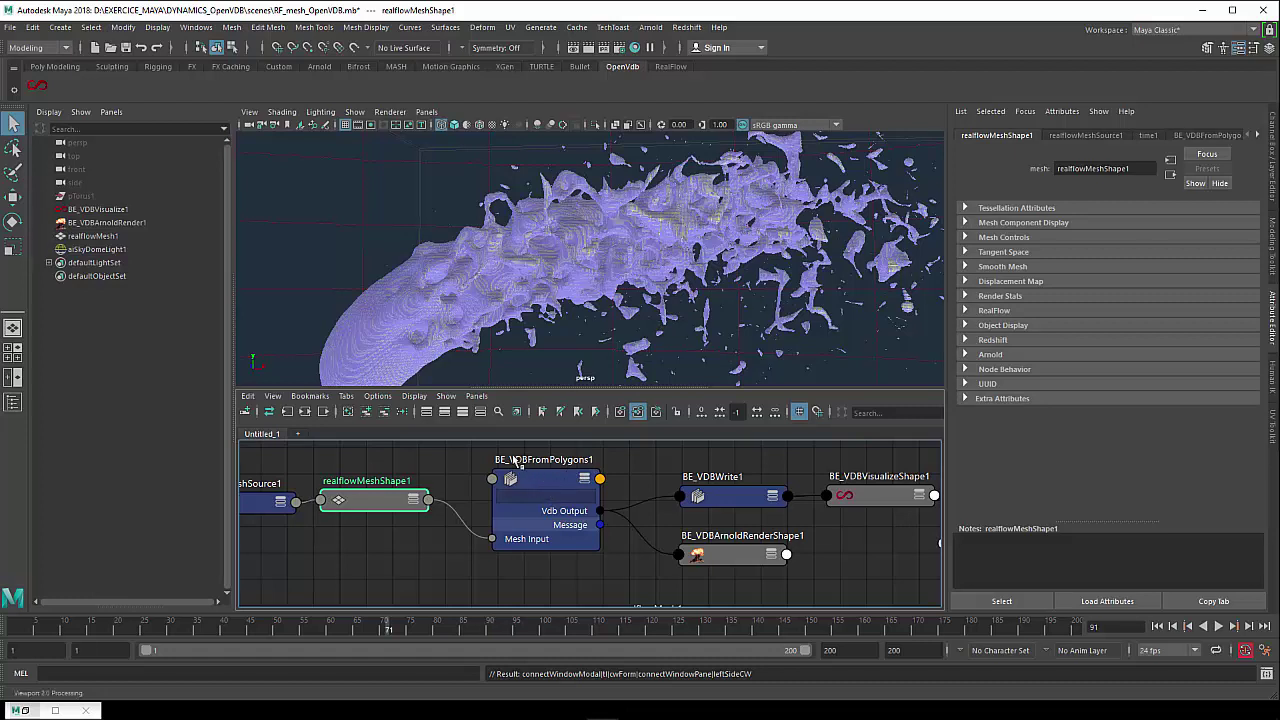
drag(500, 466, 502, 463)
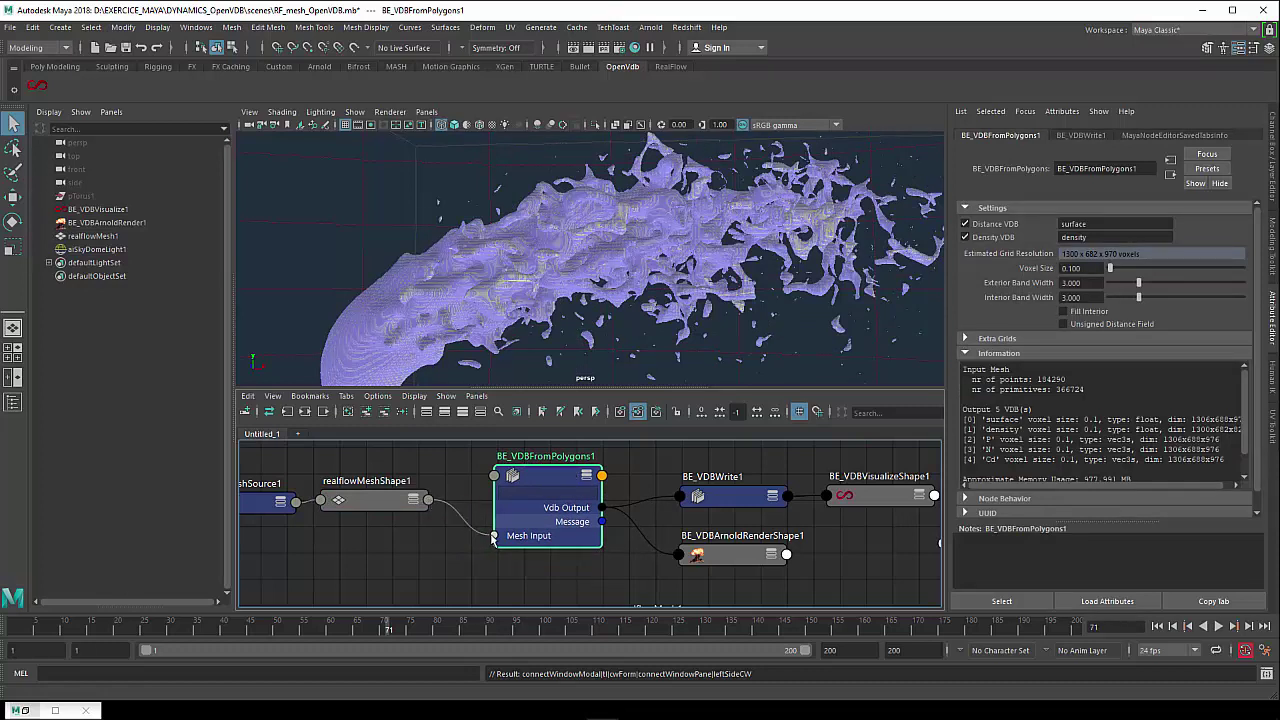
Review the settings of BE_VDBWrite1, BE_VDBArnoldRenderShape1 and BE_VDBVisualizeShape1 in turn
drag(722, 505, 713, 495)
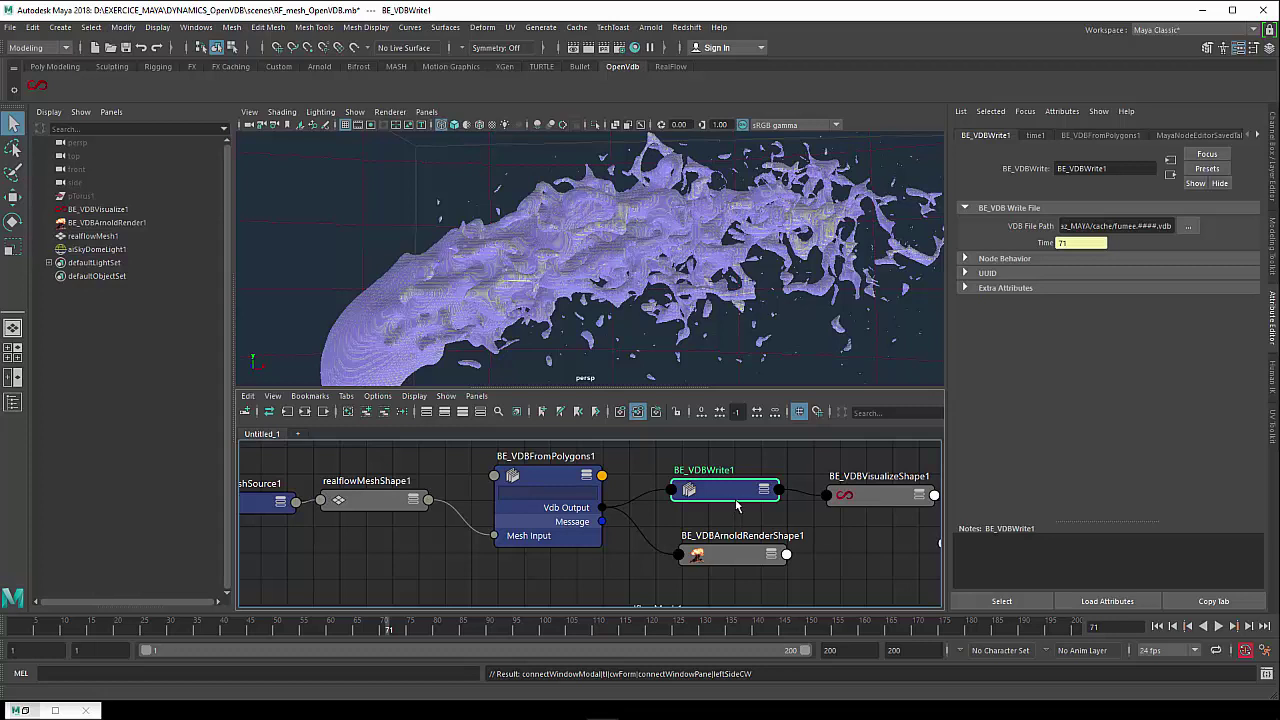
drag(727, 564, 717, 560)
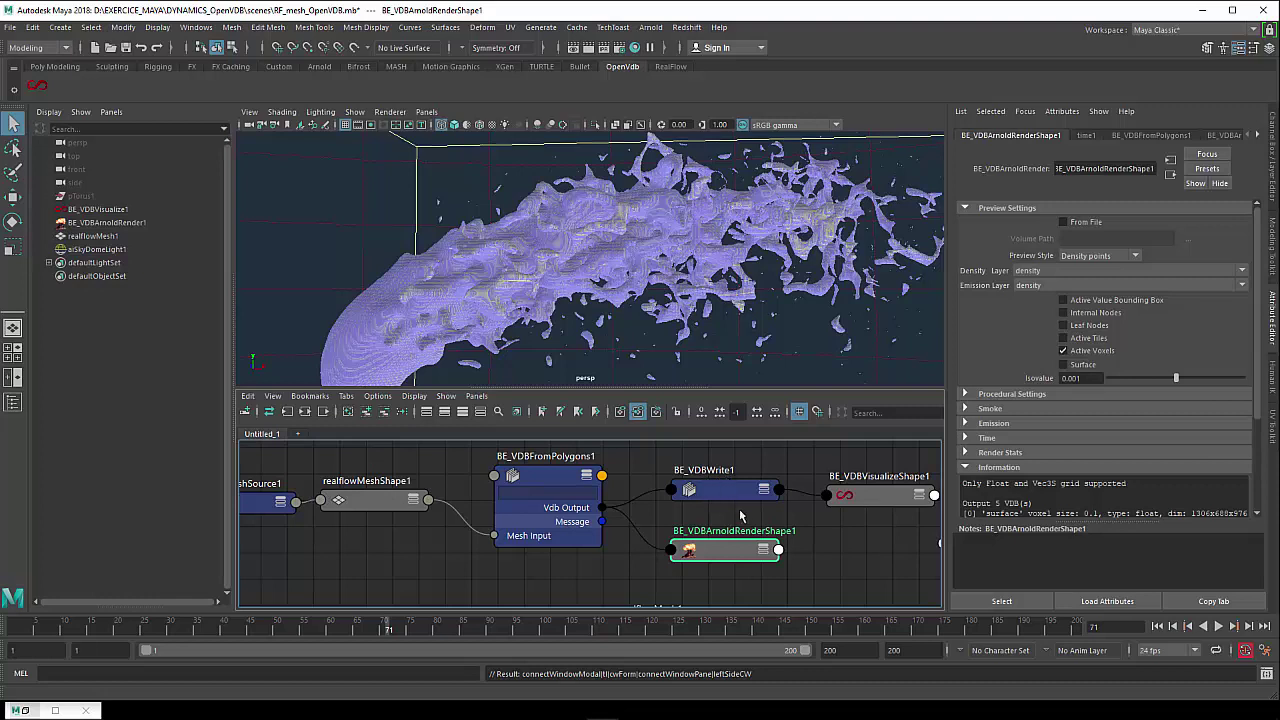
drag(868, 502, 860, 490)
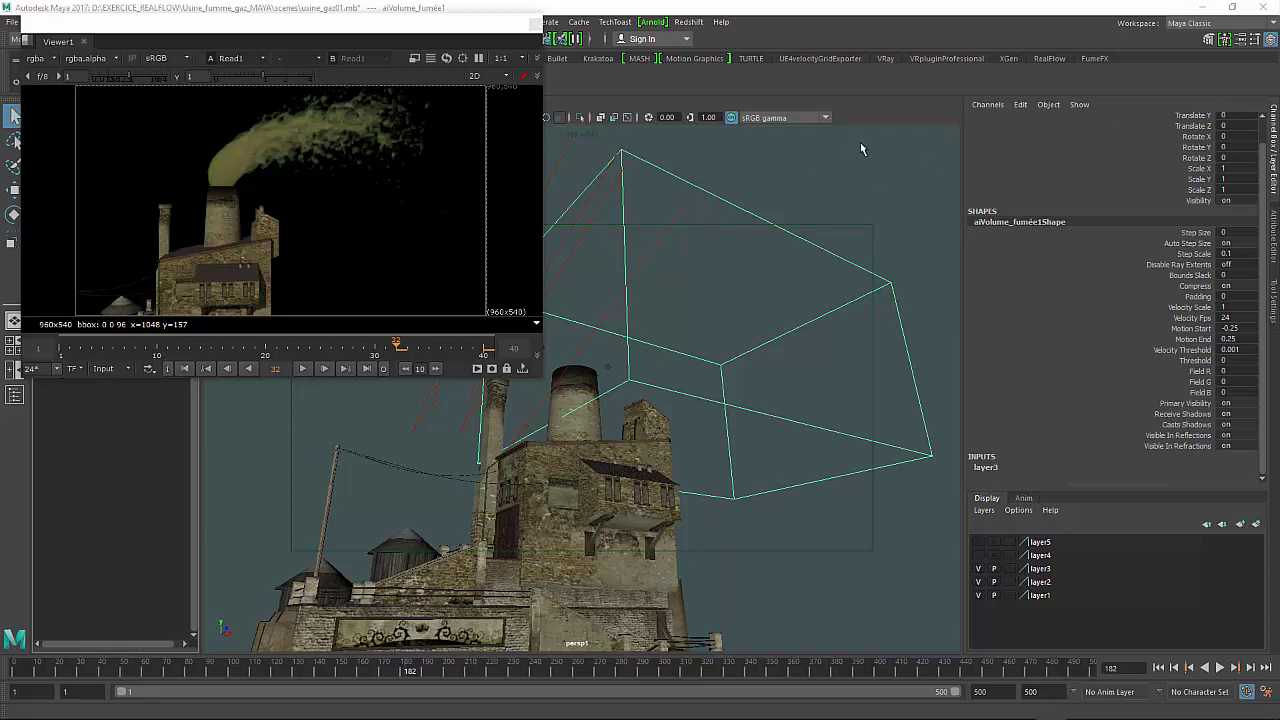
Show aiVolume_fumée1Shape's volume attributes in Maya and browse the Arnold menu
click(890, 115)
key(ctrl+a)
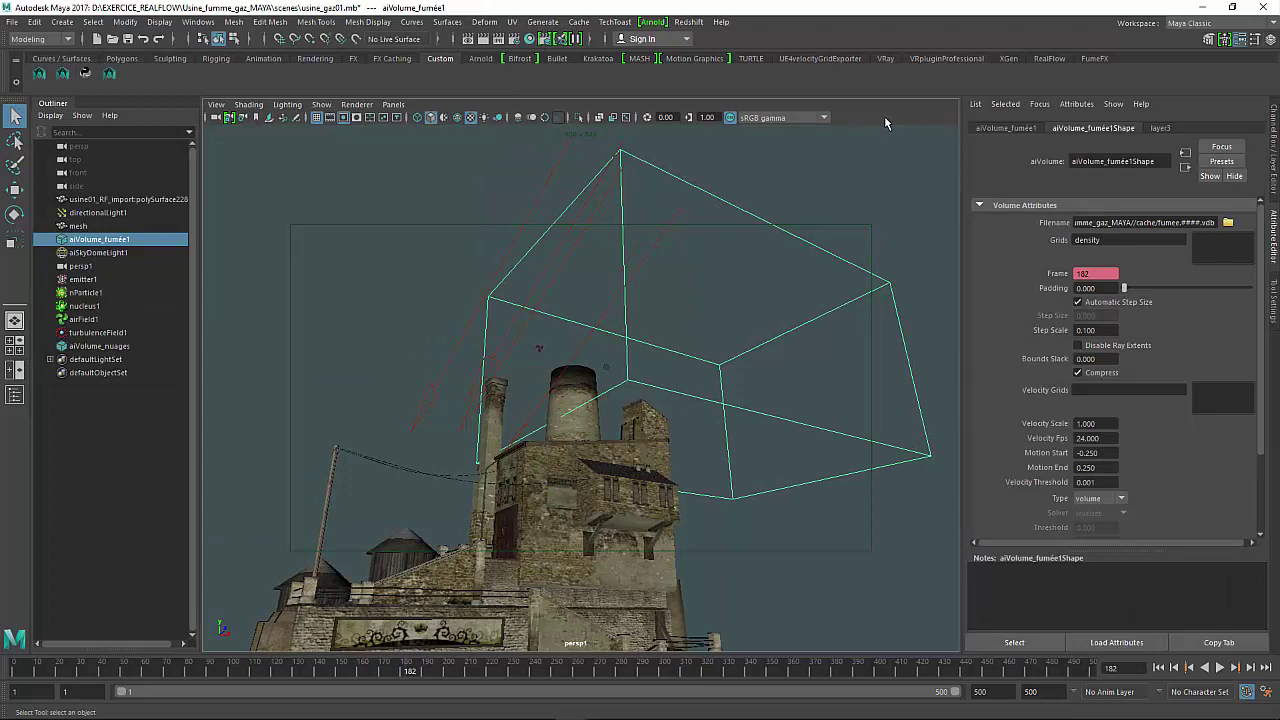
click(652, 21)
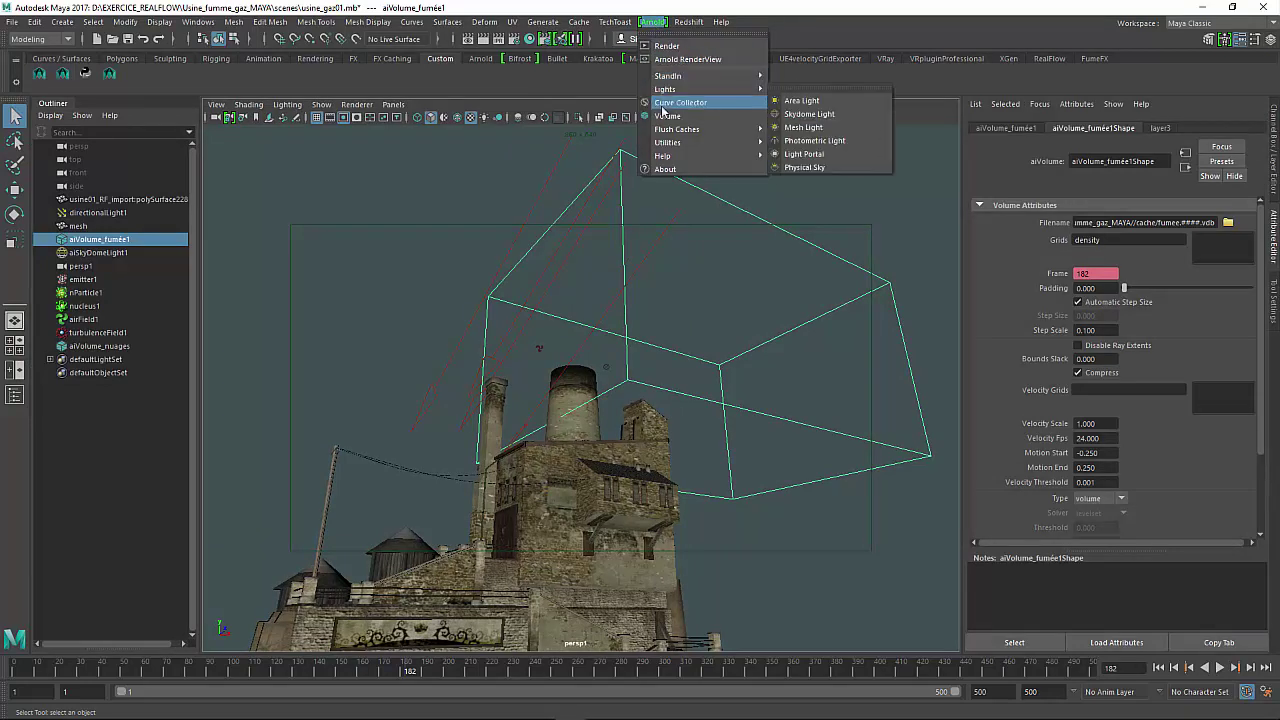
click(936, 113)
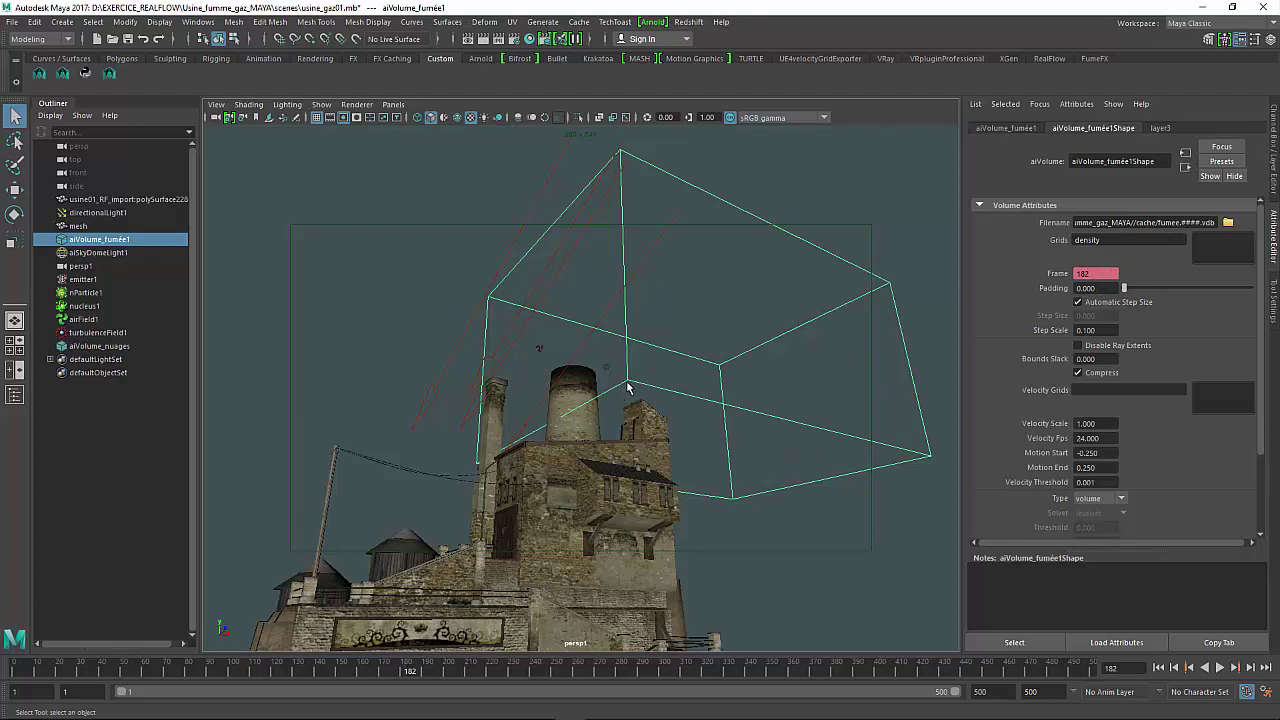
Step the rendered smoke viewer back to frame 30 and move it aside from Maya
key(alt+Tab)
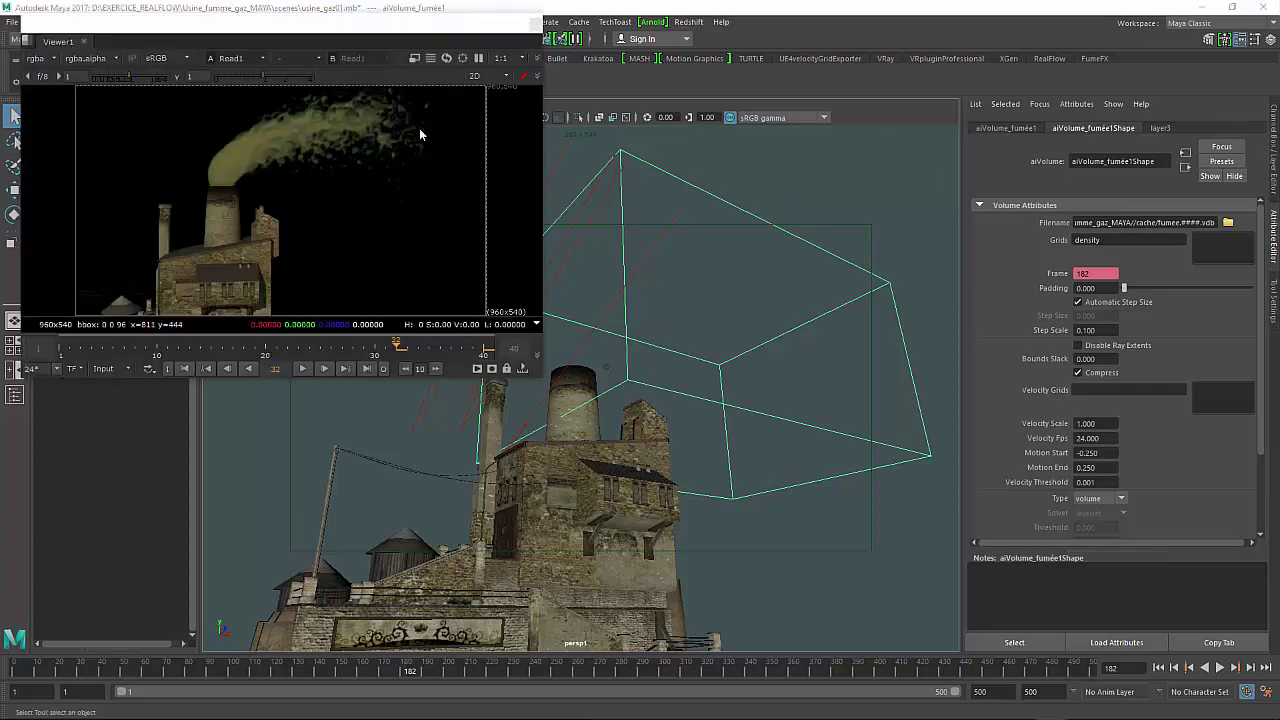
mouse_move(400, 347)
mouse_down()
mouse_move(373, 347)
mouse_move(435, 360)
mouse_move(334, 360)
mouse_move(417, 357)
mouse_up()
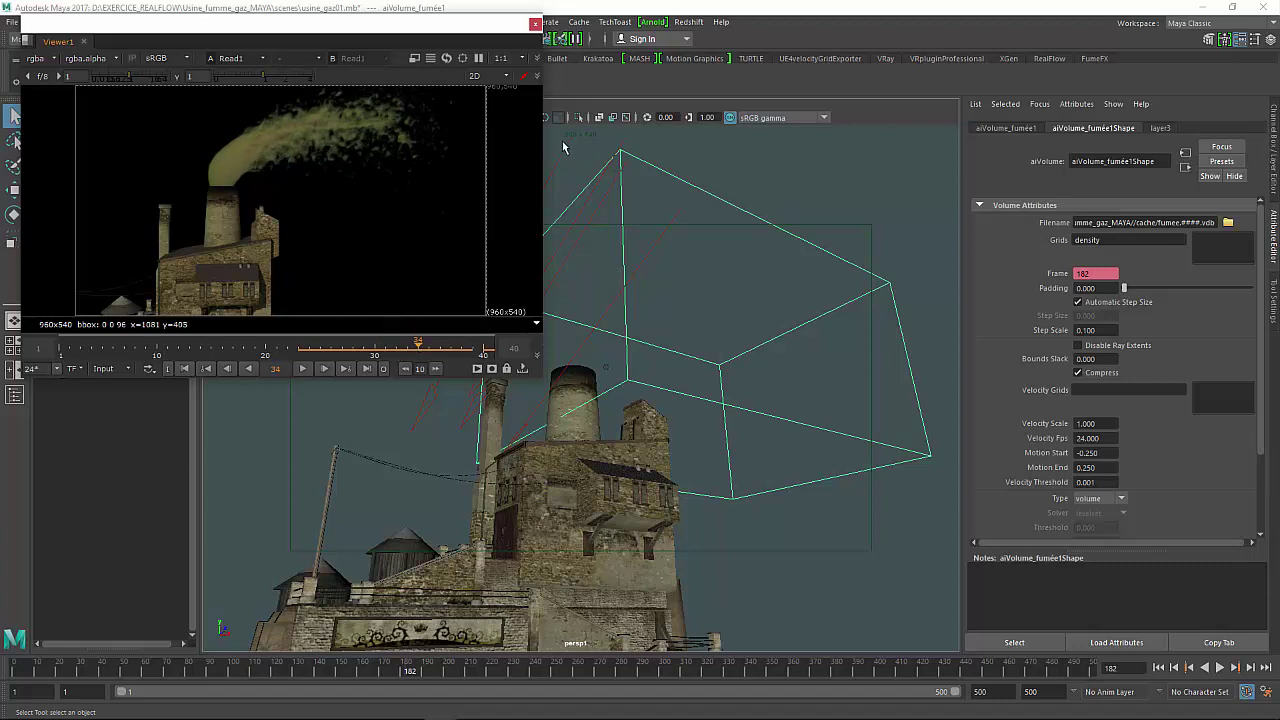
drag(393, 27, 703, 137)
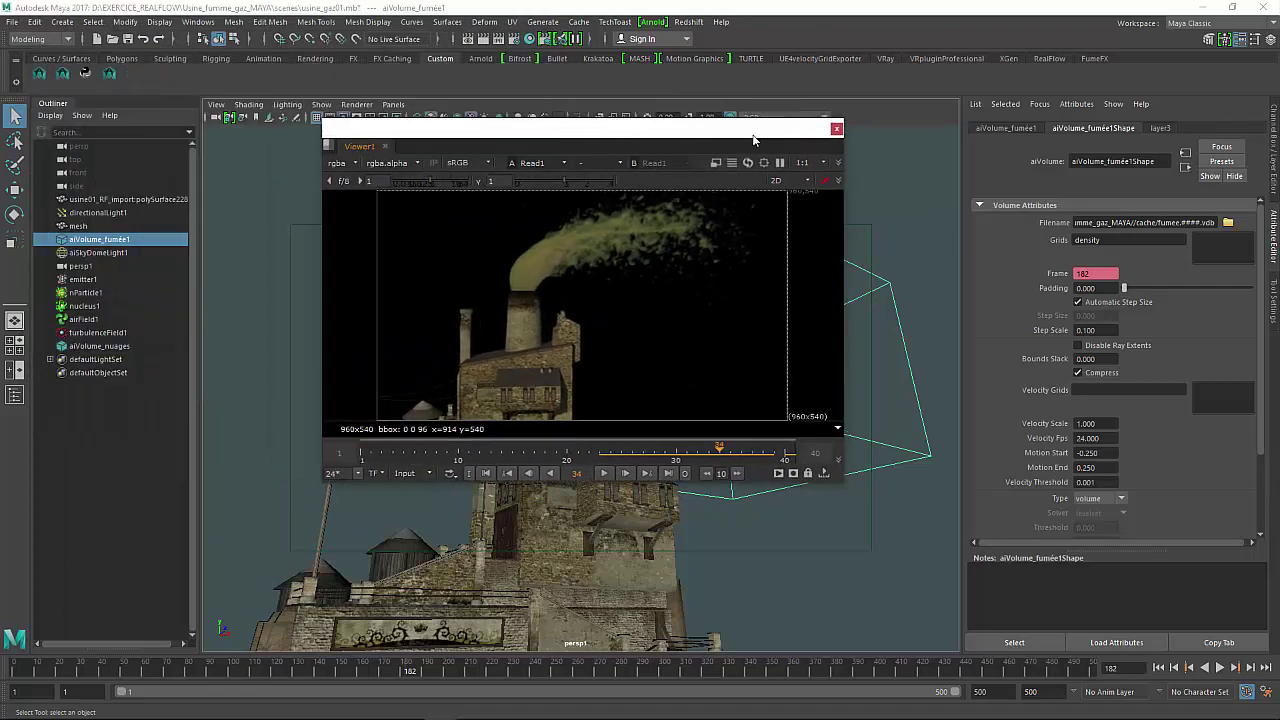
click(85, 72)
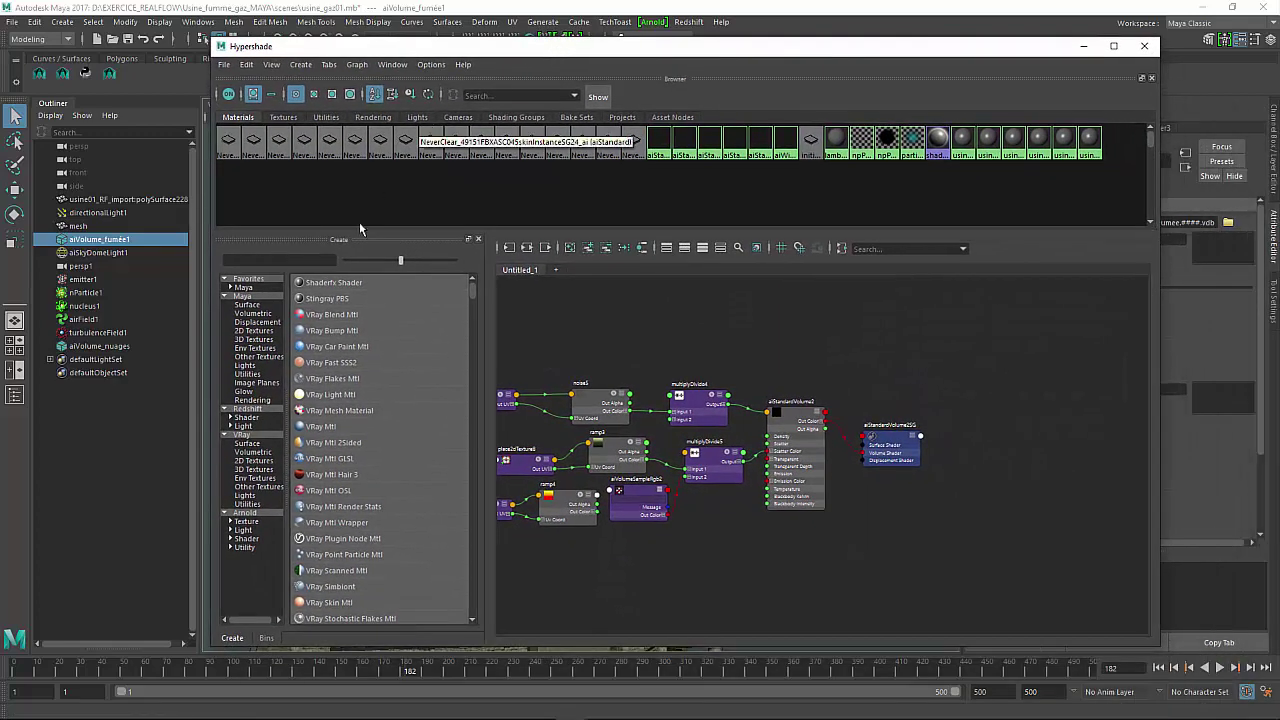
Filter Hypershade to Arnold volume shaders and select aiStandardVolume2
click(246, 538)
click(231, 538)
click(254, 556)
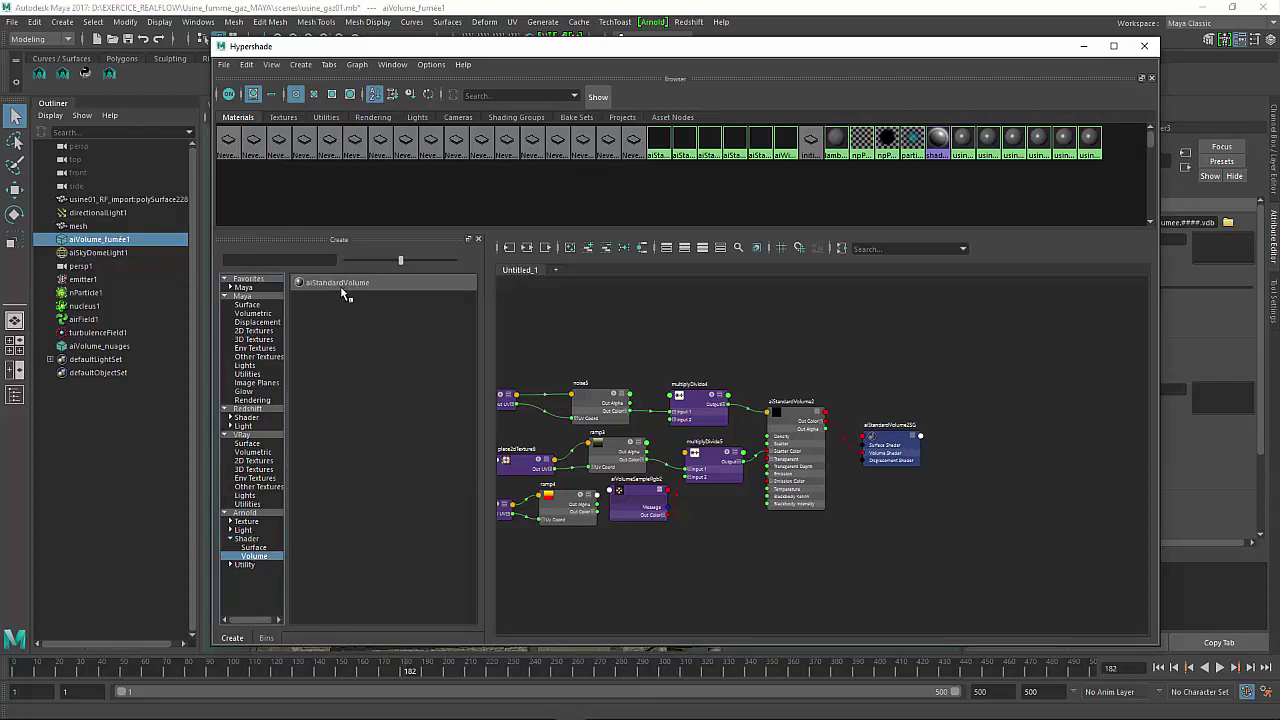
mouse_move(645, 57)
mouse_down()
mouse_move(655, 245)
mouse_move(652, 112)
mouse_up()
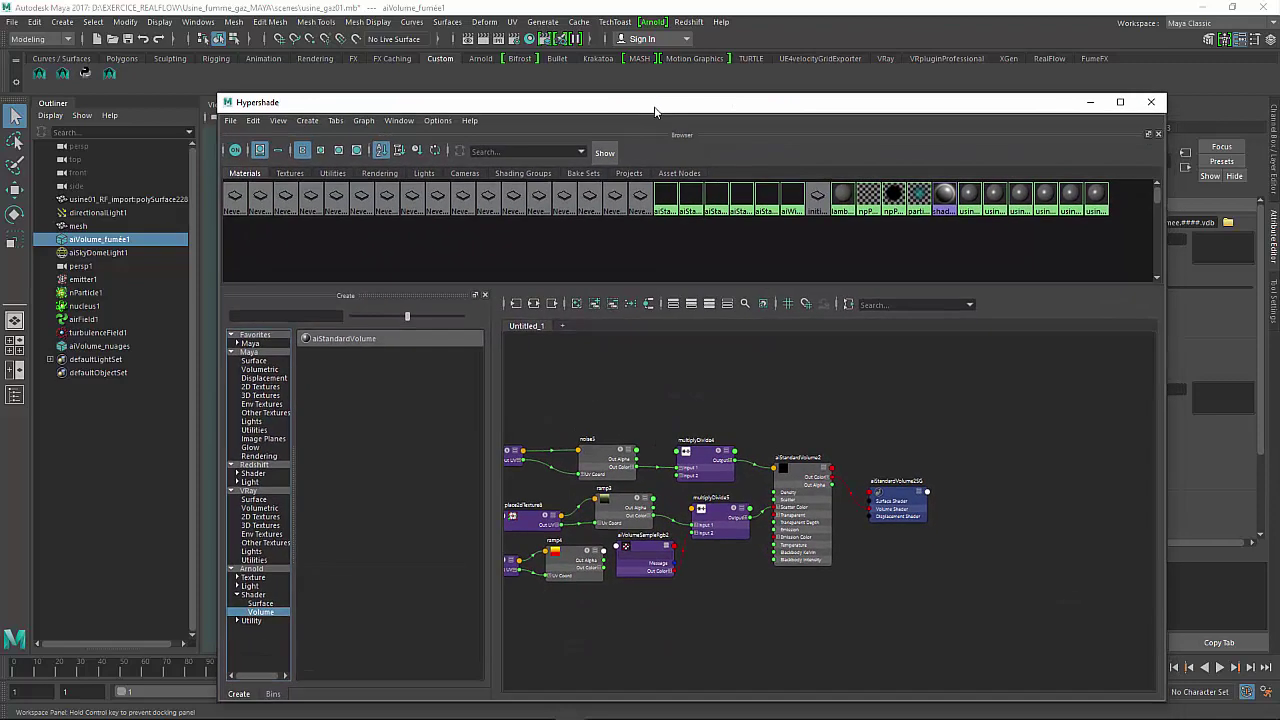
click(799, 474)
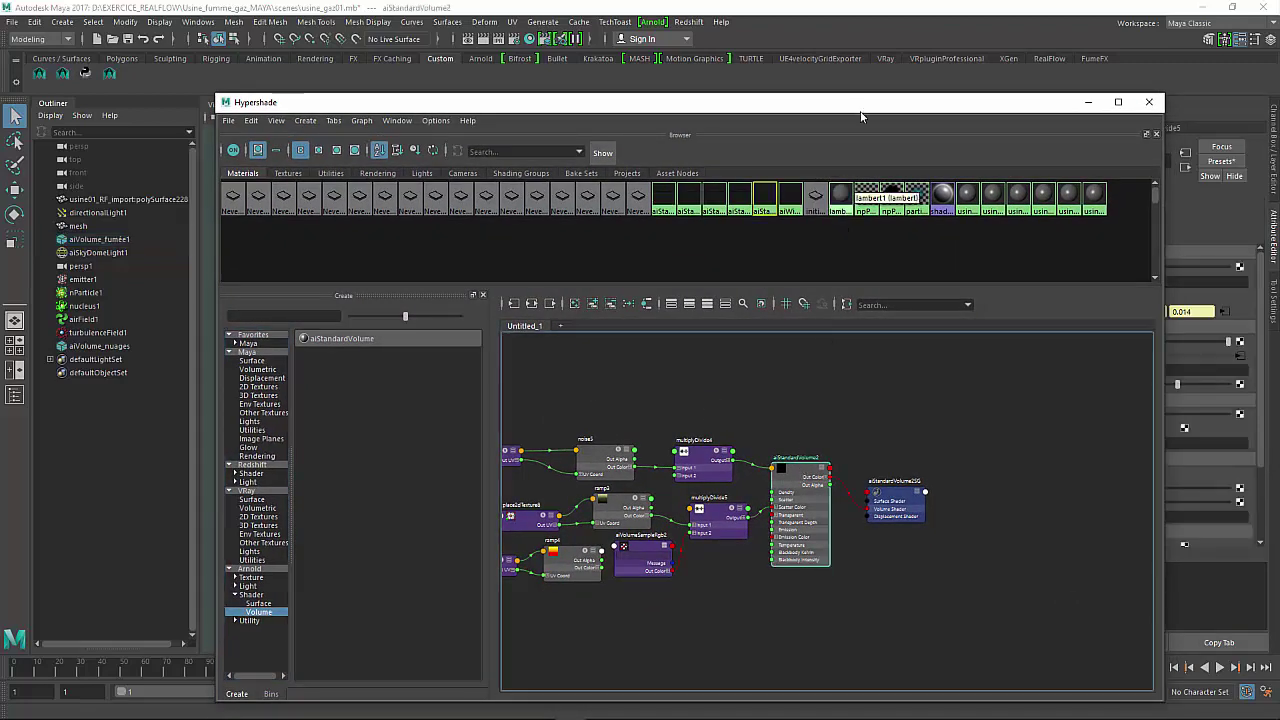
mouse_move(863, 109)
mouse_down()
mouse_move(590, 173)
mouse_move(864, 78)
mouse_up()
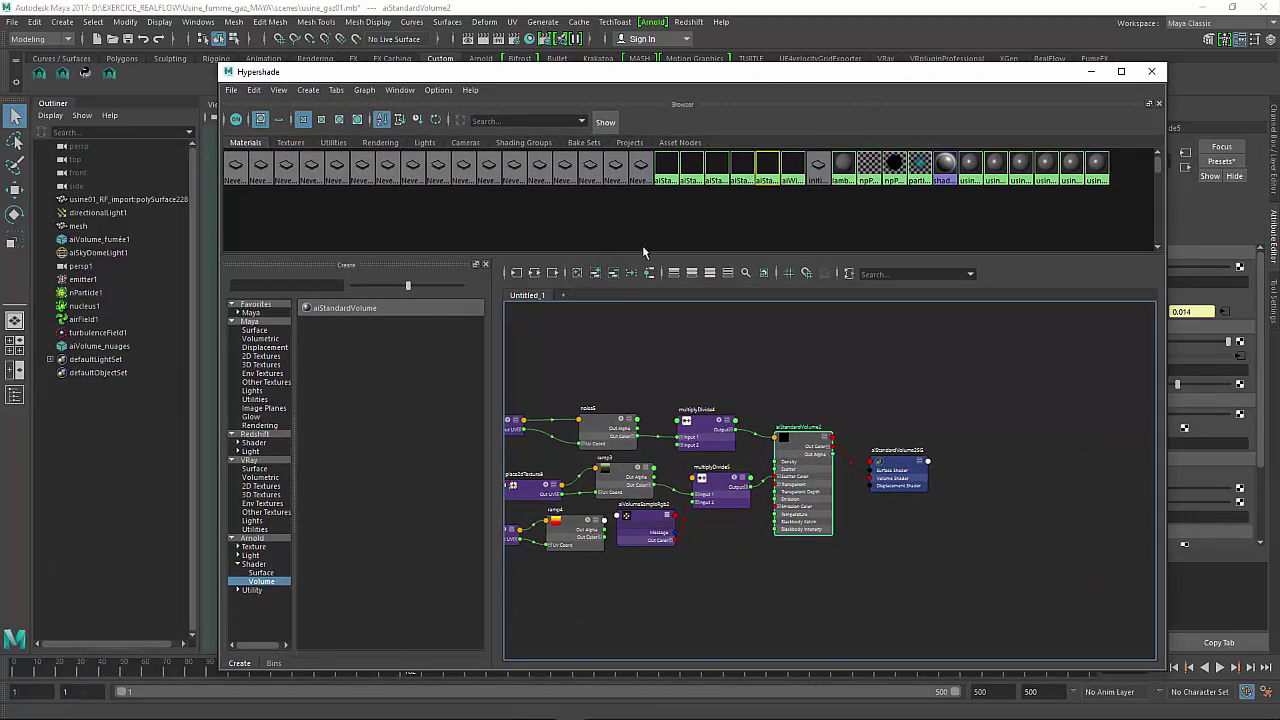
Graph aiStandardVolume1's input and output connections, then close Hypershade
click(745, 175)
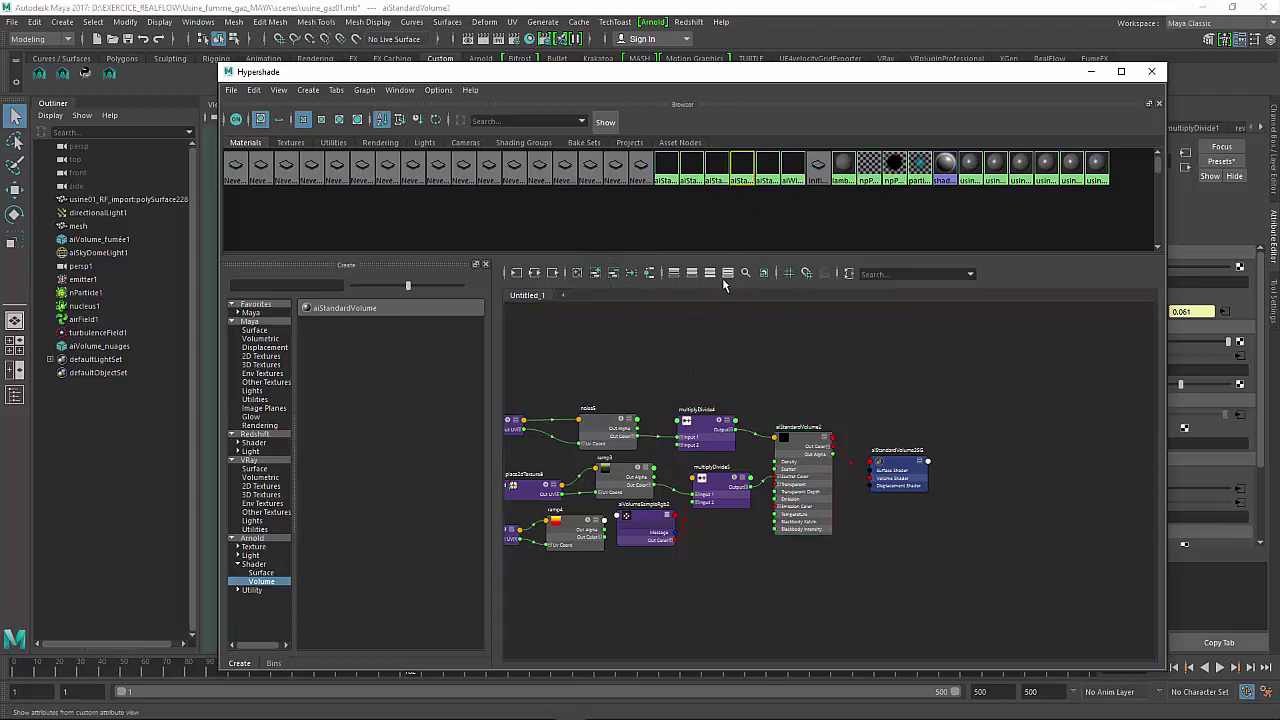
click(536, 277)
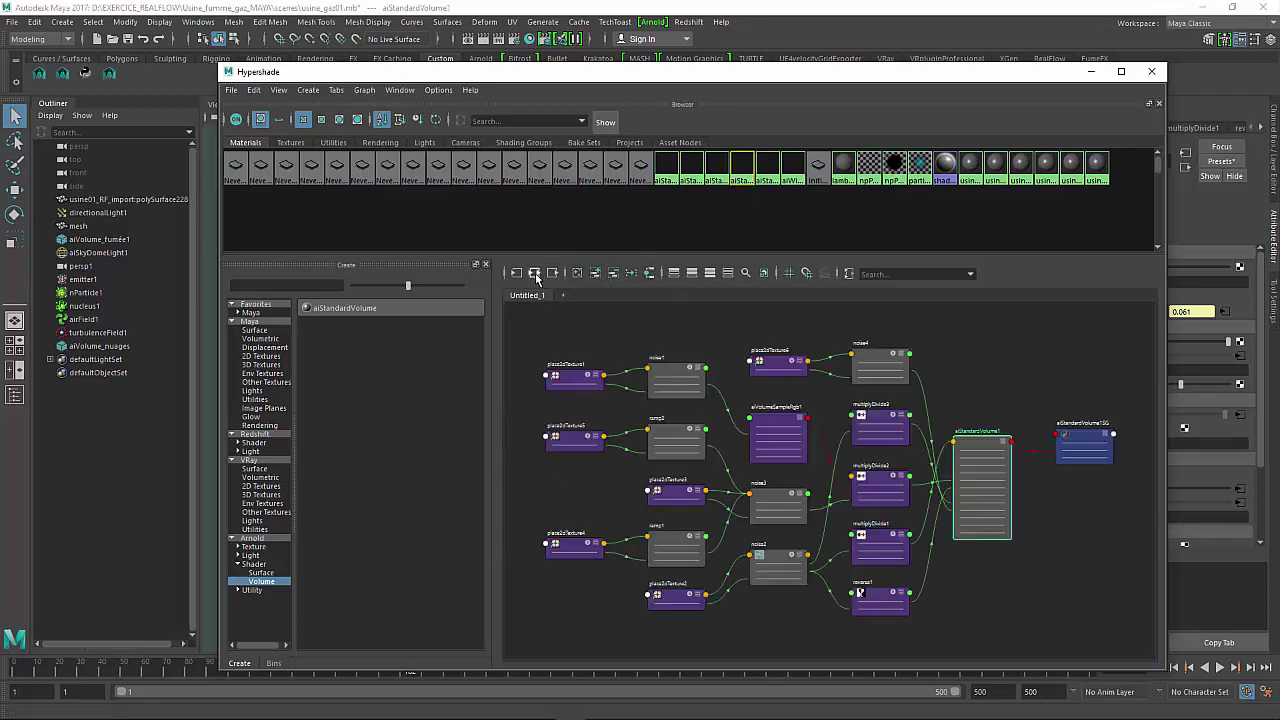
mouse_move(858, 81)
mouse_down()
mouse_move(793, 91)
mouse_move(726, 48)
mouse_up()
scroll(803, 432, up, 5)
scroll(803, 432, down, 2)
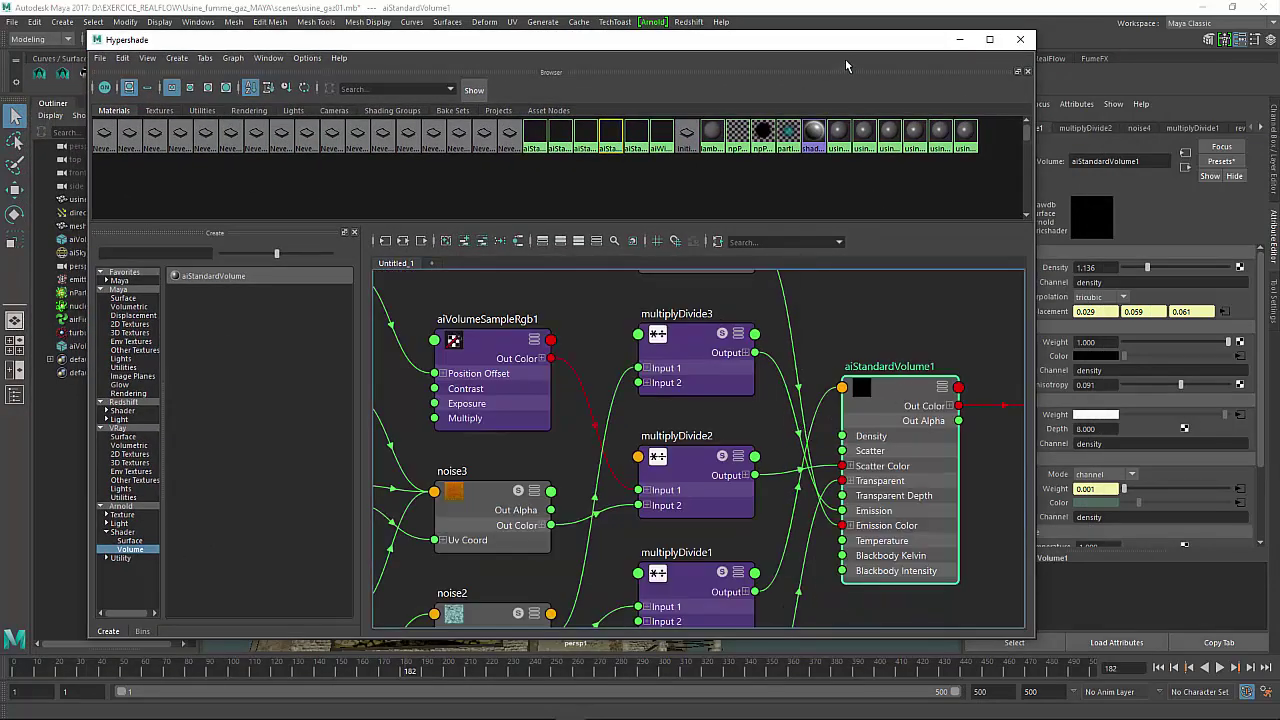
drag(846, 48, 926, 124)
click(1097, 115)
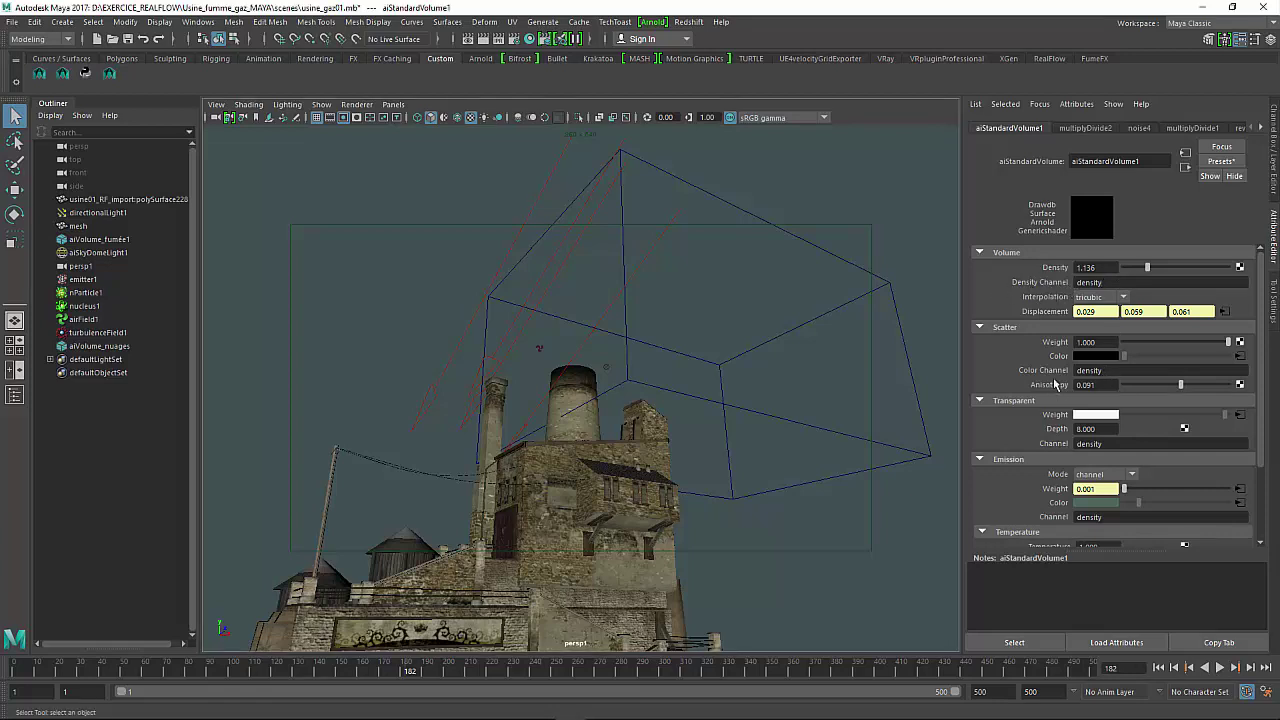
Check aiStandardVolume1's density emission channel, collapse Temperature, and focus the 0.001 emission weight
scroll(1120, 458, down, 2)
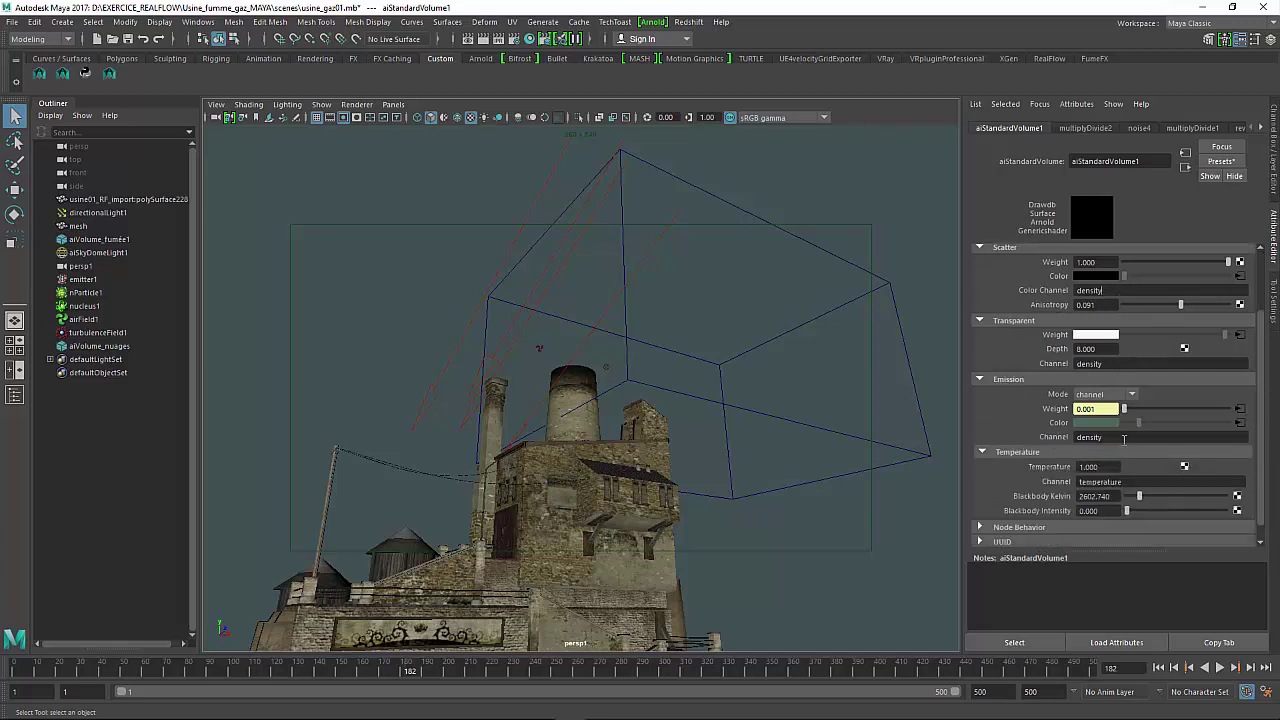
click(1124, 437)
drag(1266, 325, 1266, 257)
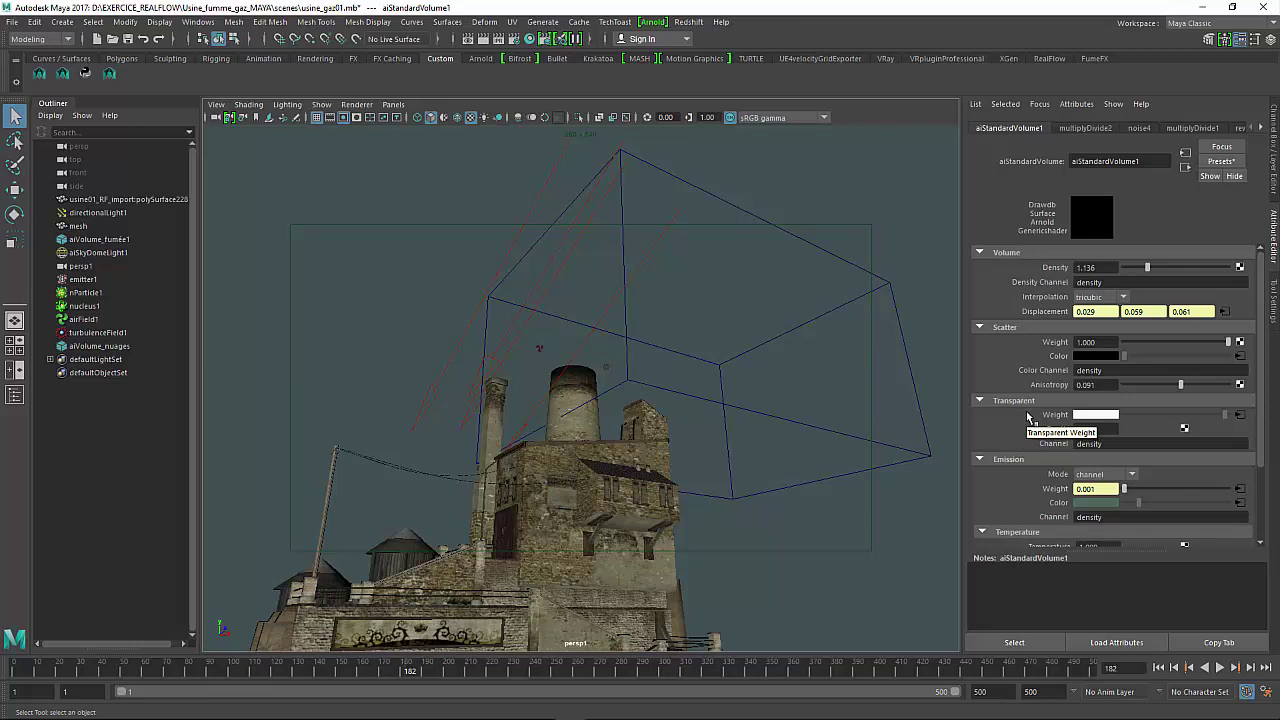
scroll(1027, 416, down, 1)
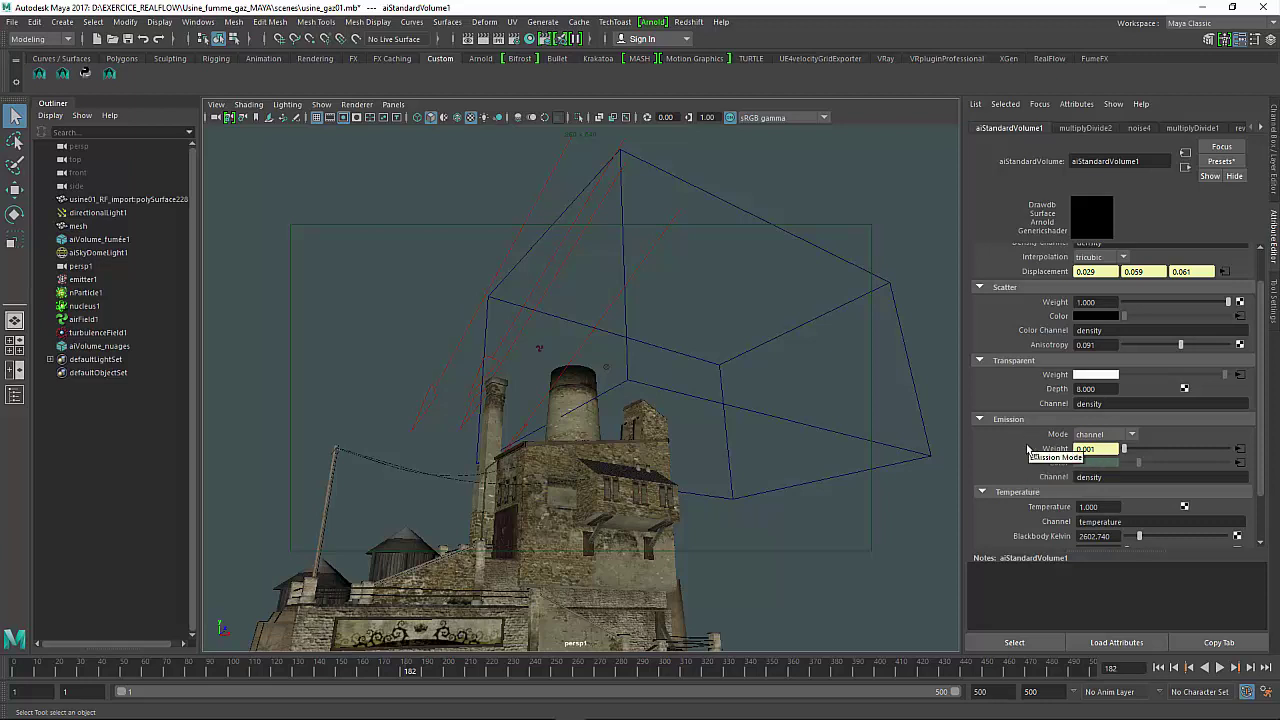
click(1027, 495)
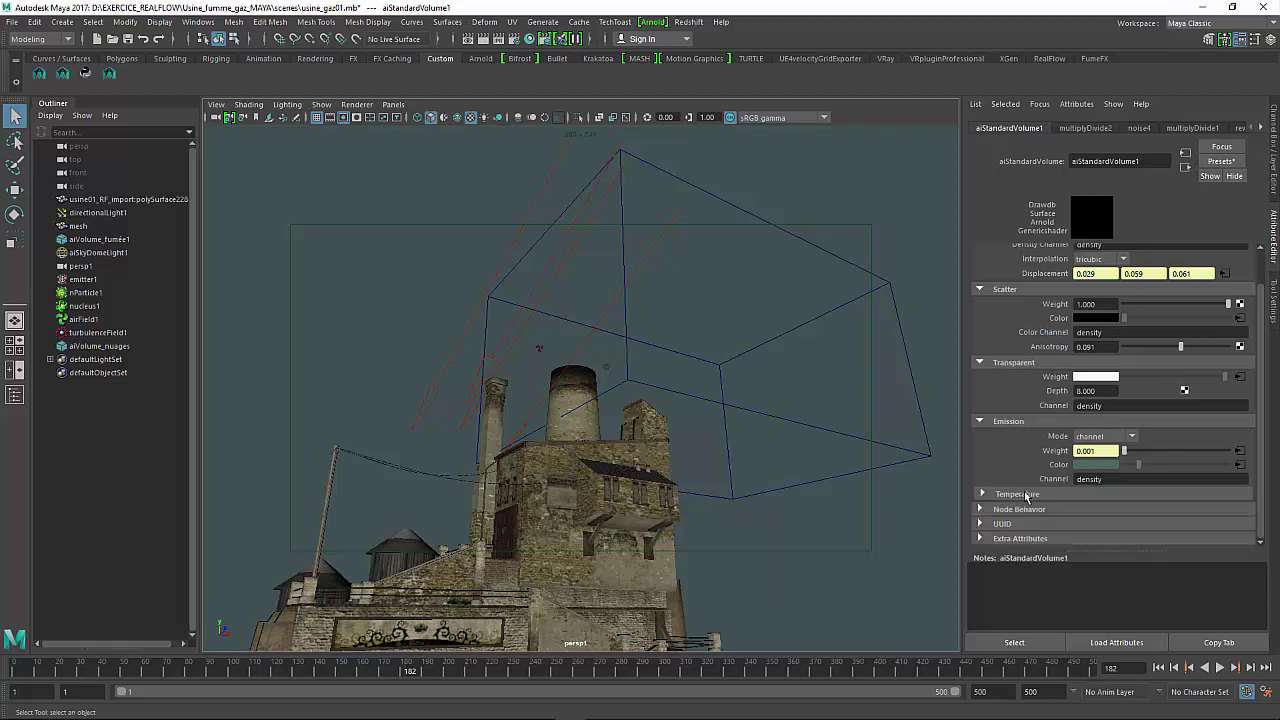
scroll(1027, 497, up, 1)
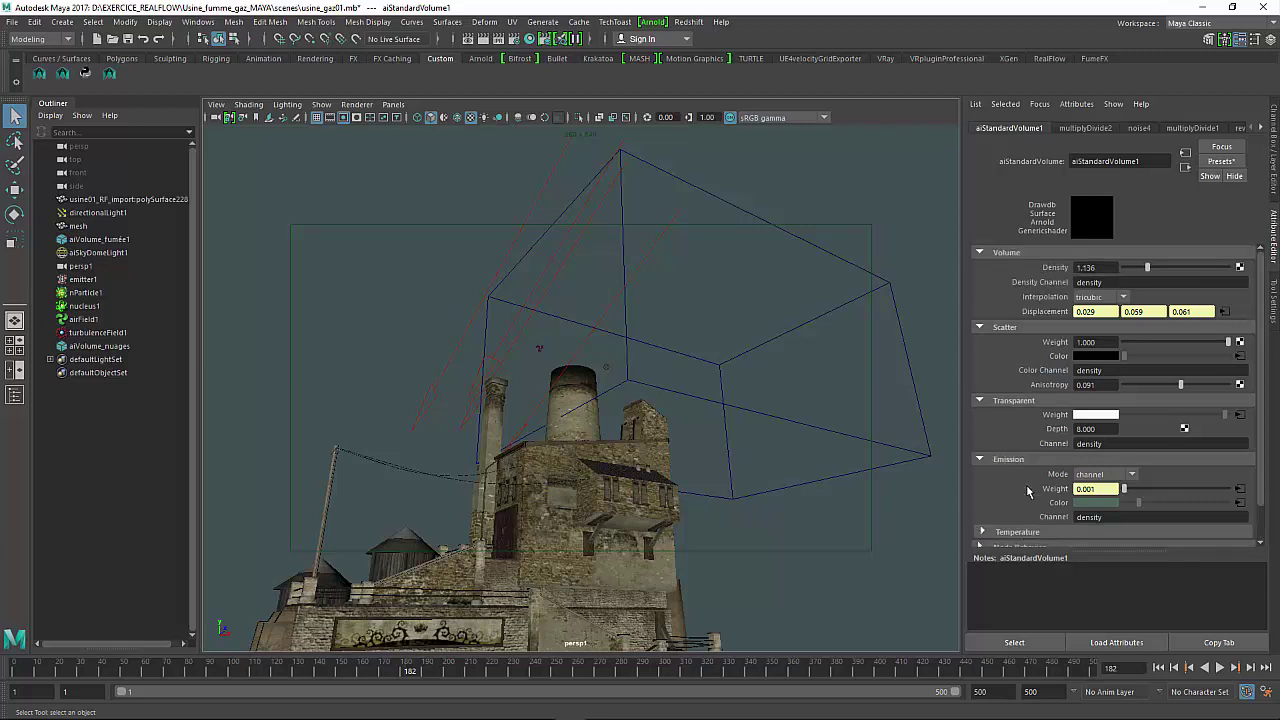
click(1085, 489)
Reopen Hypershade and pan the graph to aiStandardVolume1 and its sample inputs
click(577, 38)
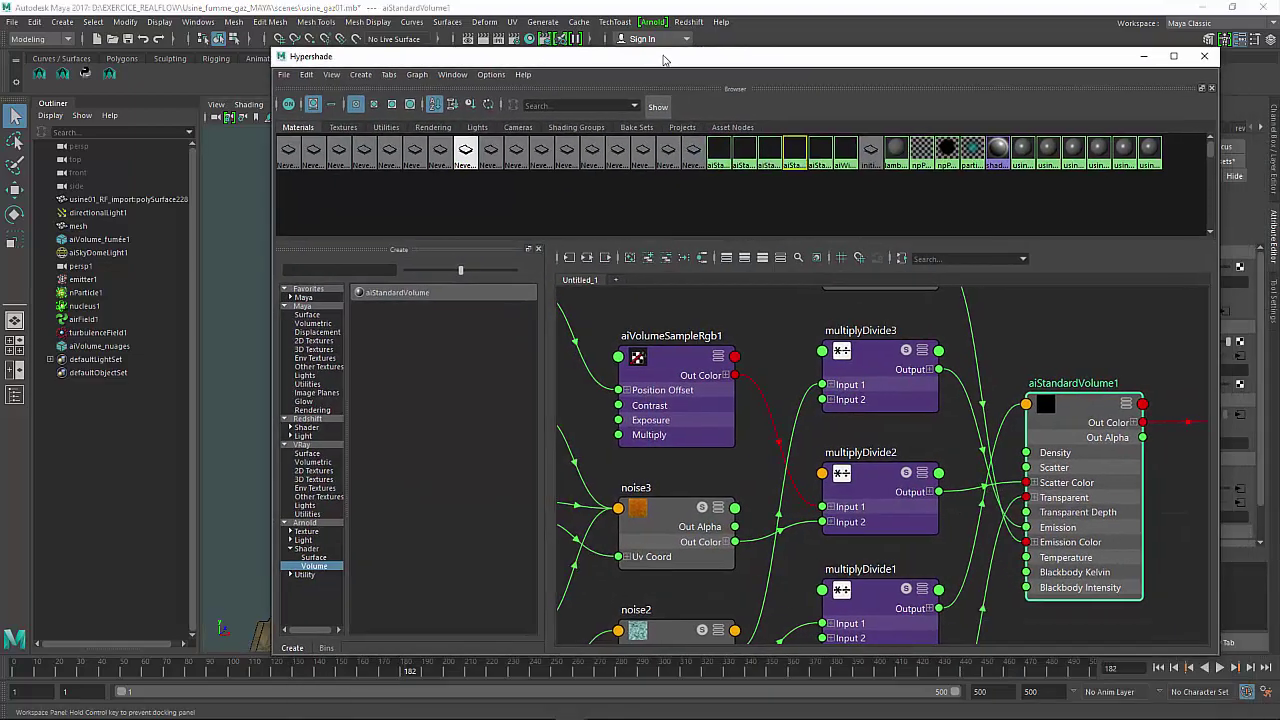
scroll(716, 405, down, 3)
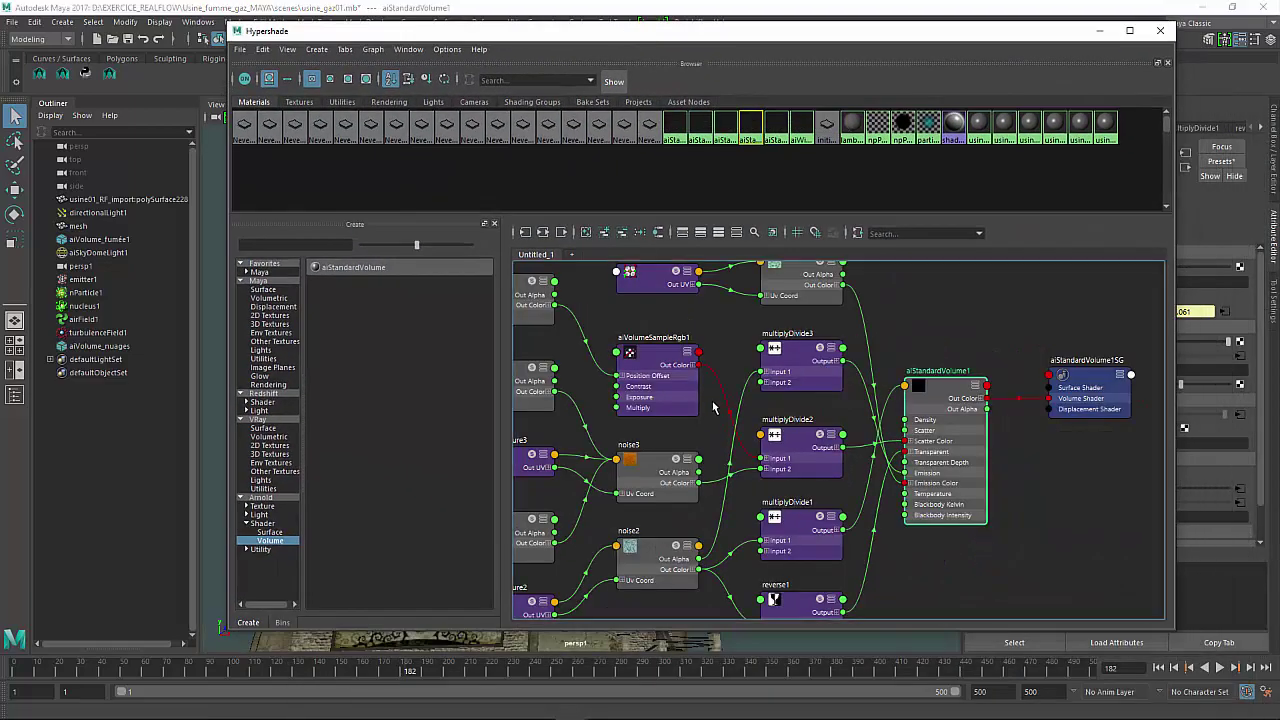
scroll(716, 408, up, 2)
scroll(815, 420, down, 1)
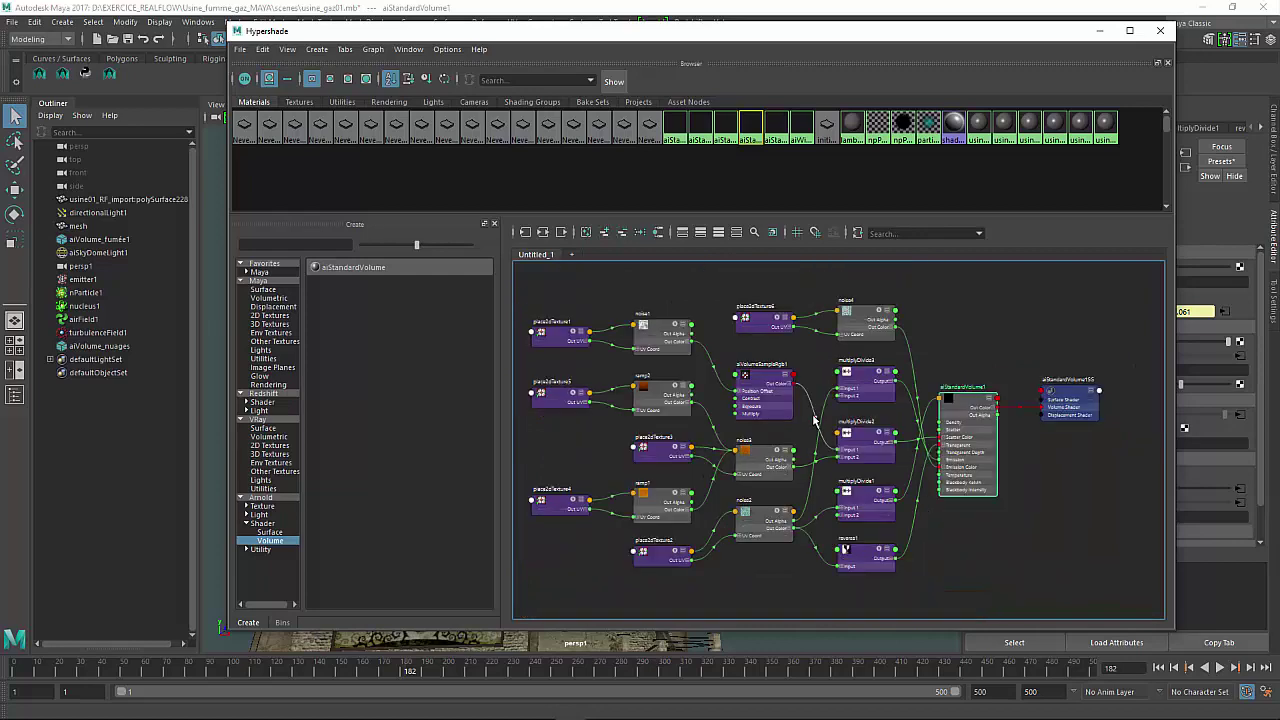
scroll(817, 417, down, 1)
scroll(818, 415, up, 2)
alt+middle_drag(818, 415, 671, 457)
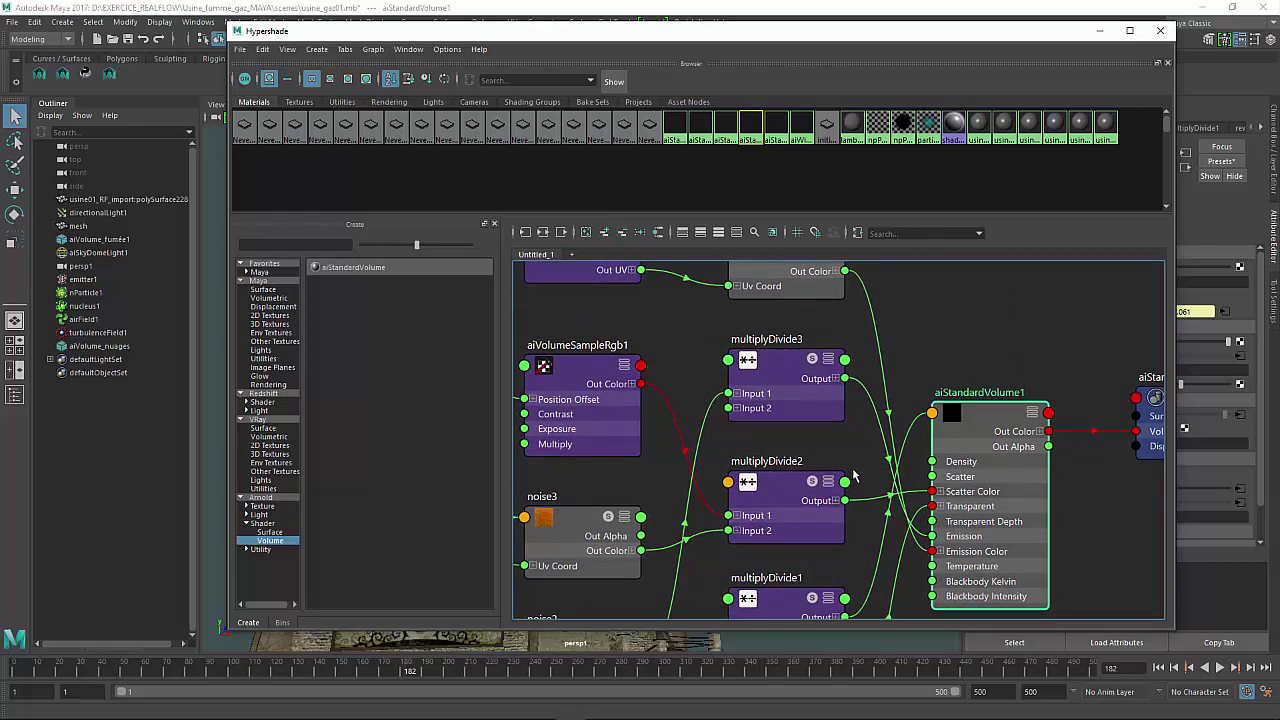
scroll(724, 474, down, 1)
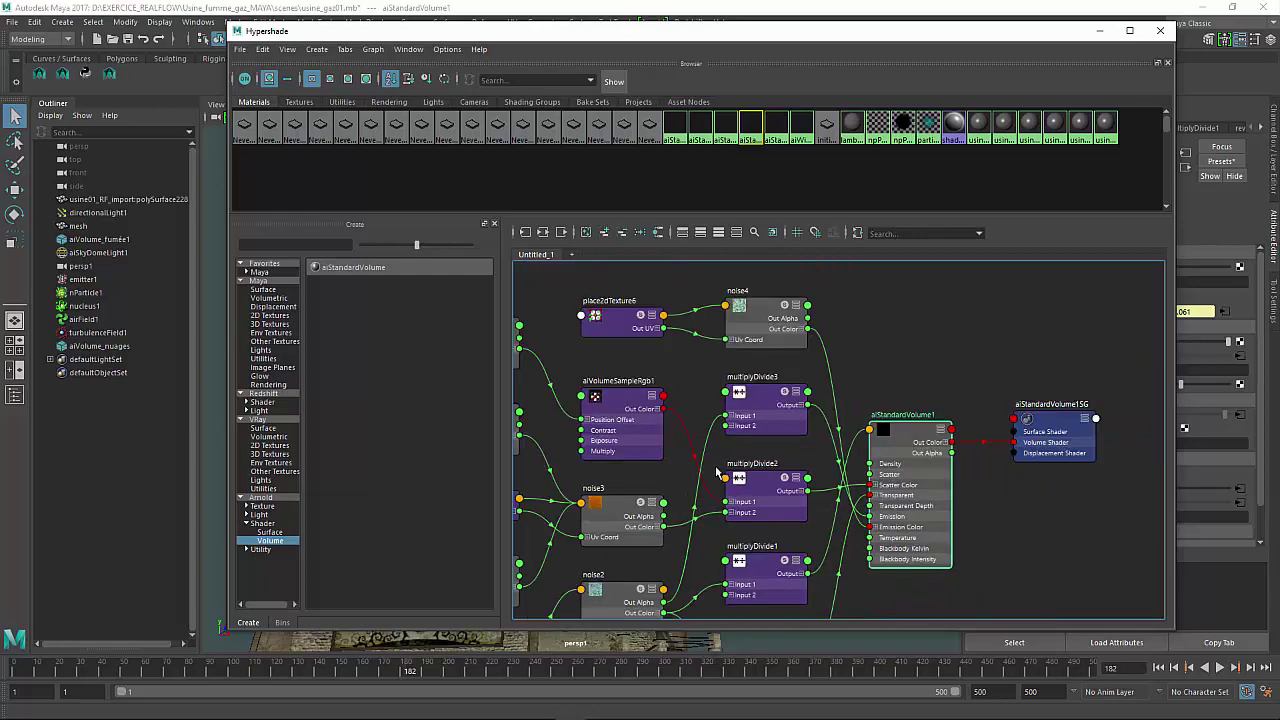
mouse_move(724, 474)
alt+middle_down()
mouse_move(932, 525)
mouse_move(959, 517)
alt+middle_up()
scroll(818, 464, up, 2)
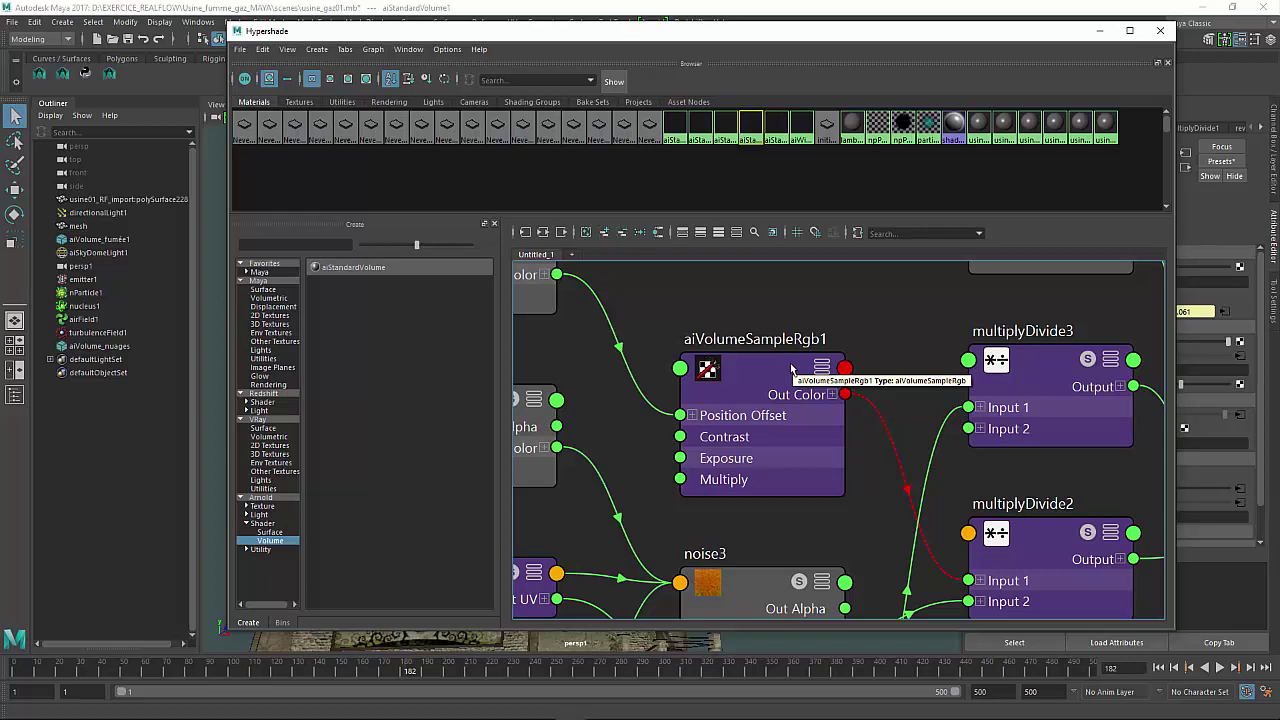
Select aiVolumeSampleRgb1 to show saturation 1.305, exposure 1.928 and multiply 1.241
click(792, 373)
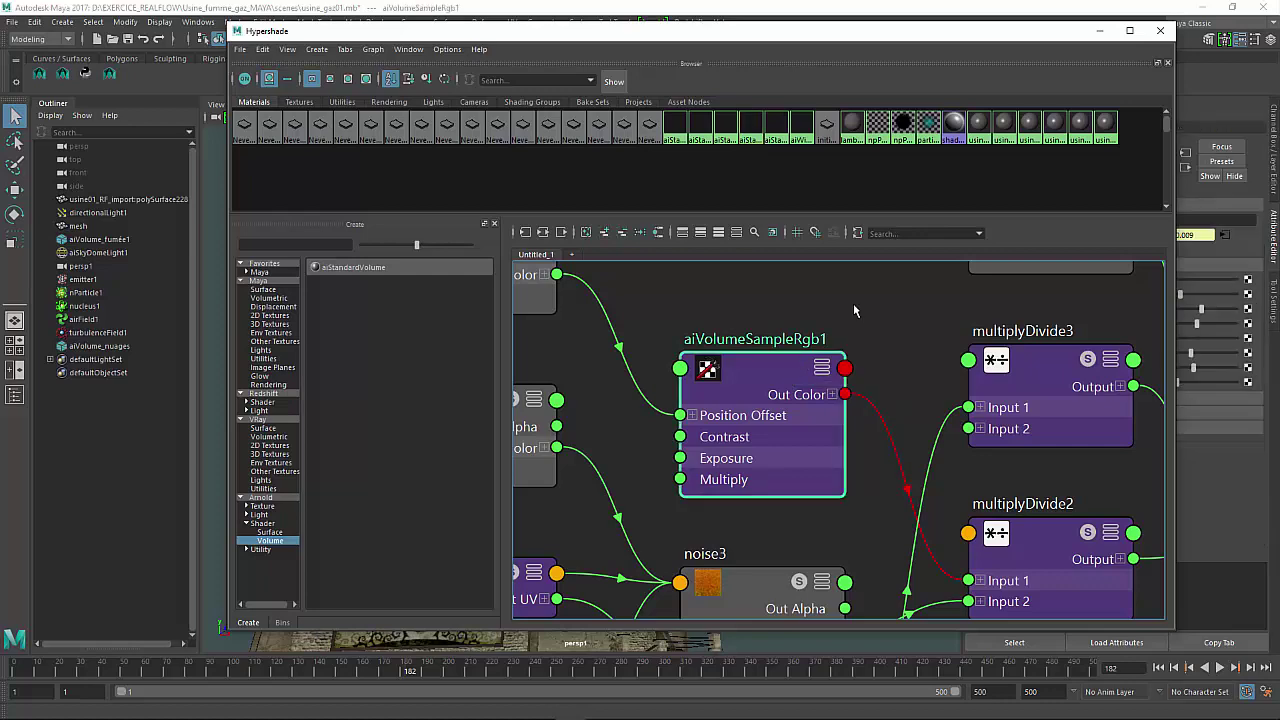
drag(903, 44, 708, 54)
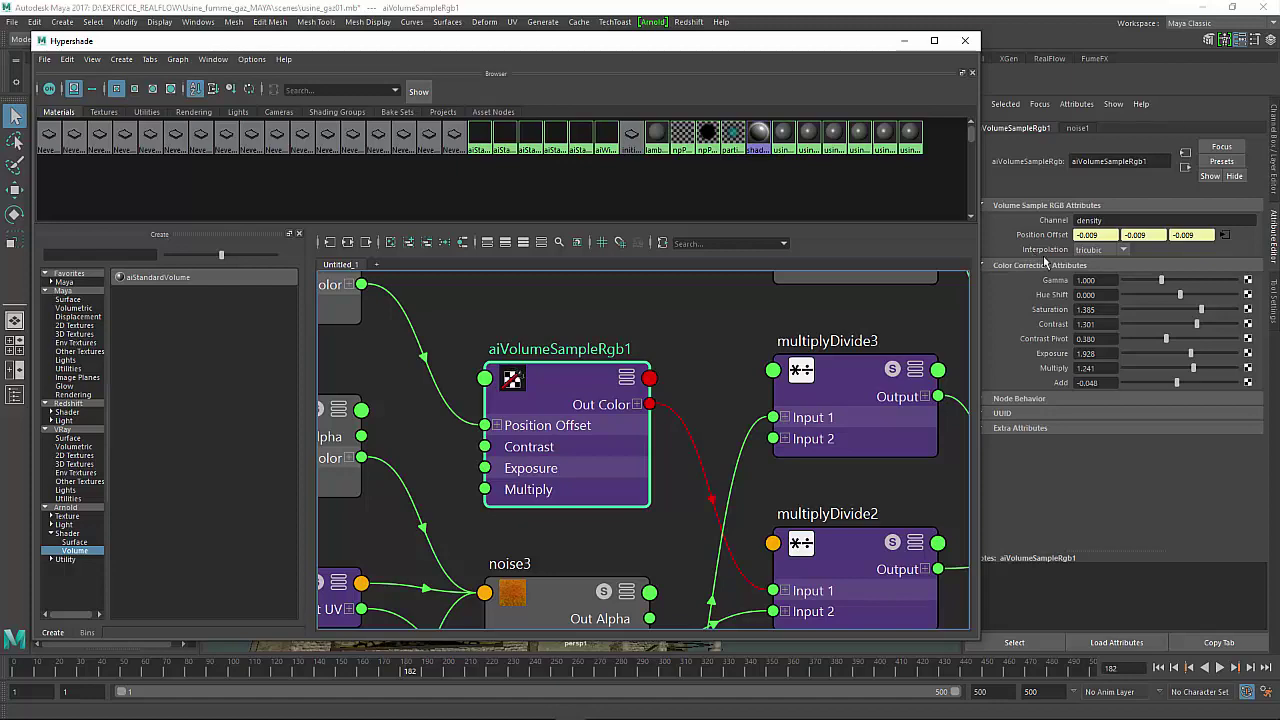
drag(700, 46, 835, 33)
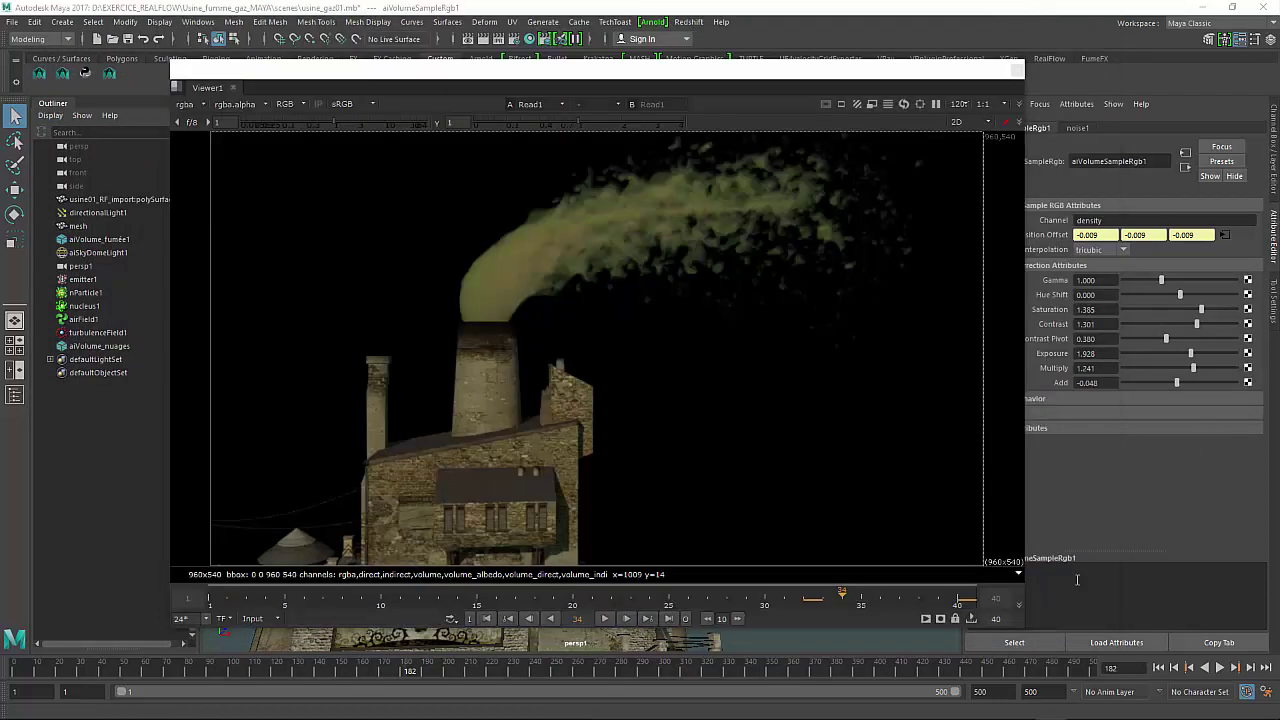
Scrub the rendered smoke viewer forward to frame 38 and shift its window left
mouse_move(863, 605)
mouse_down()
mouse_move(810, 605)
mouse_move(917, 601)
mouse_move(903, 598)
mouse_move(857, 605)
mouse_move(913, 610)
mouse_up()
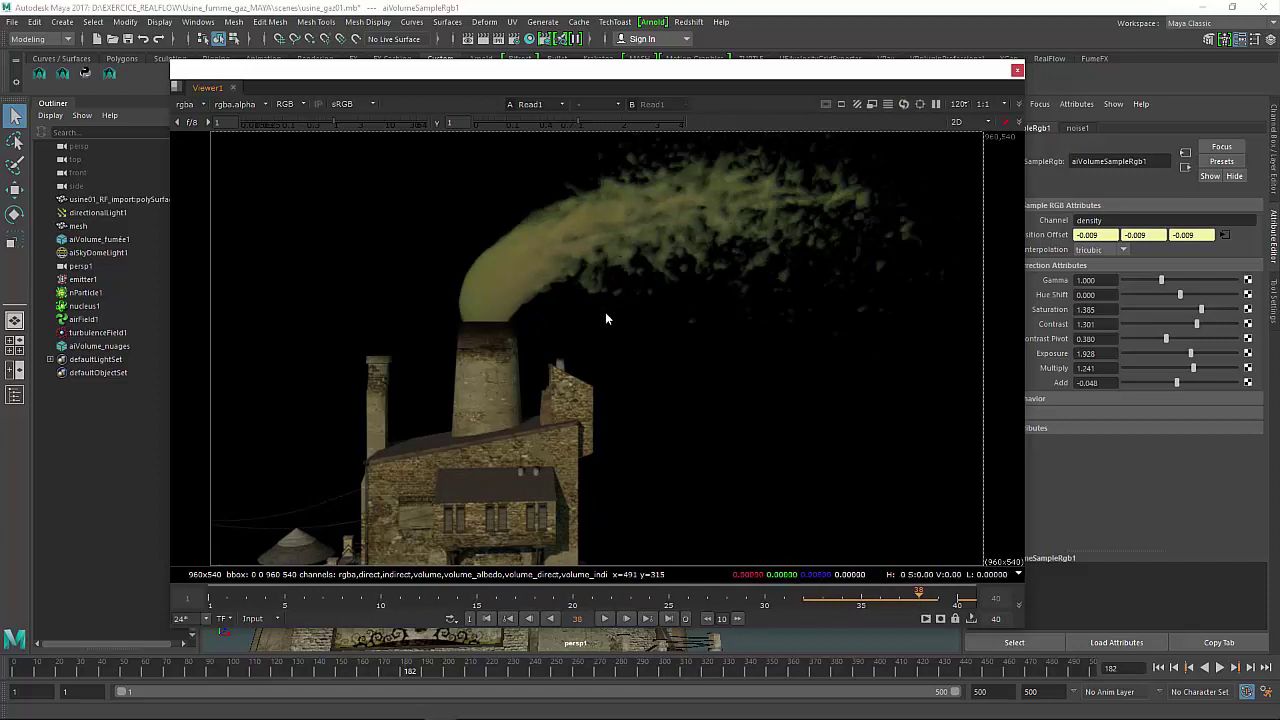
drag(702, 71, 623, 73)
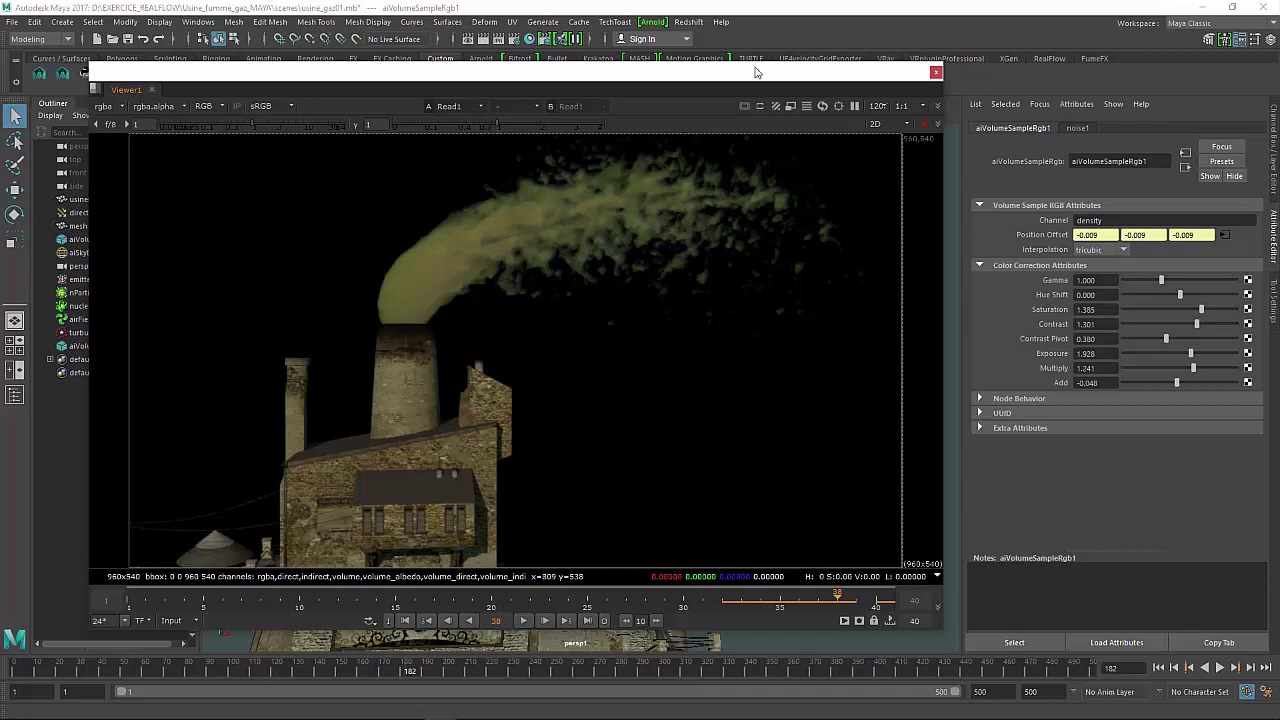
drag(759, 74, 735, 73)
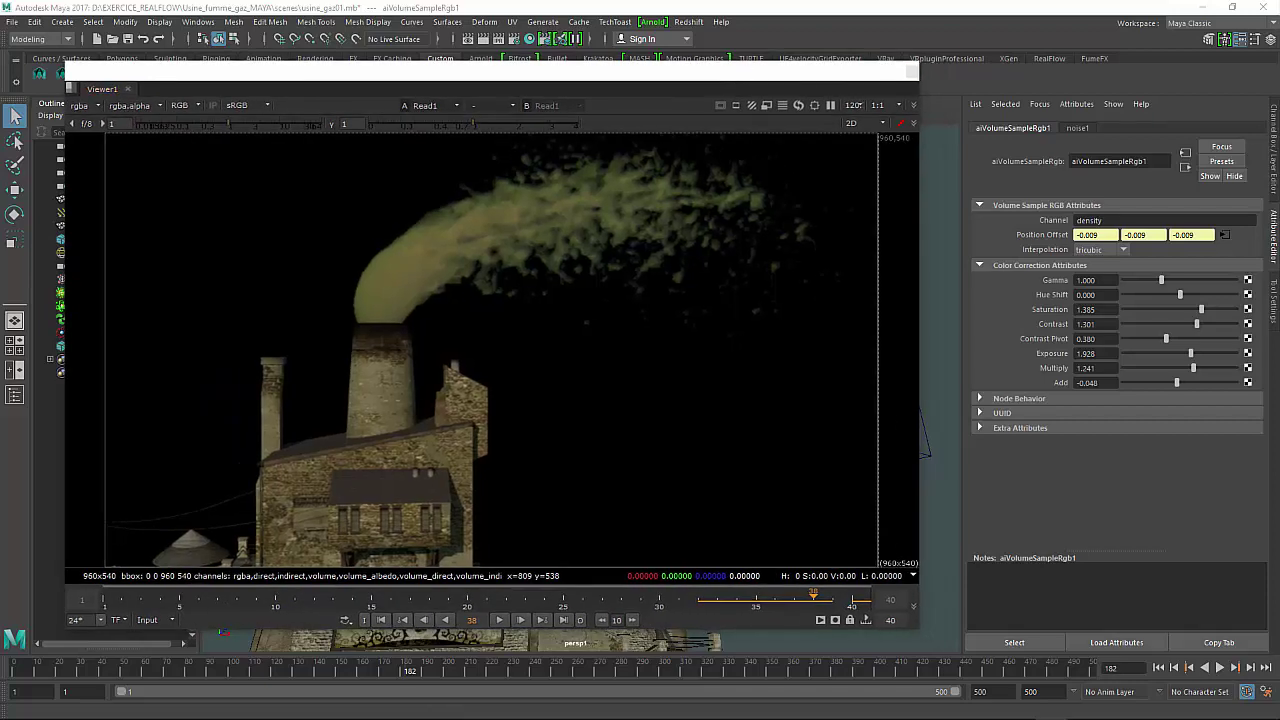